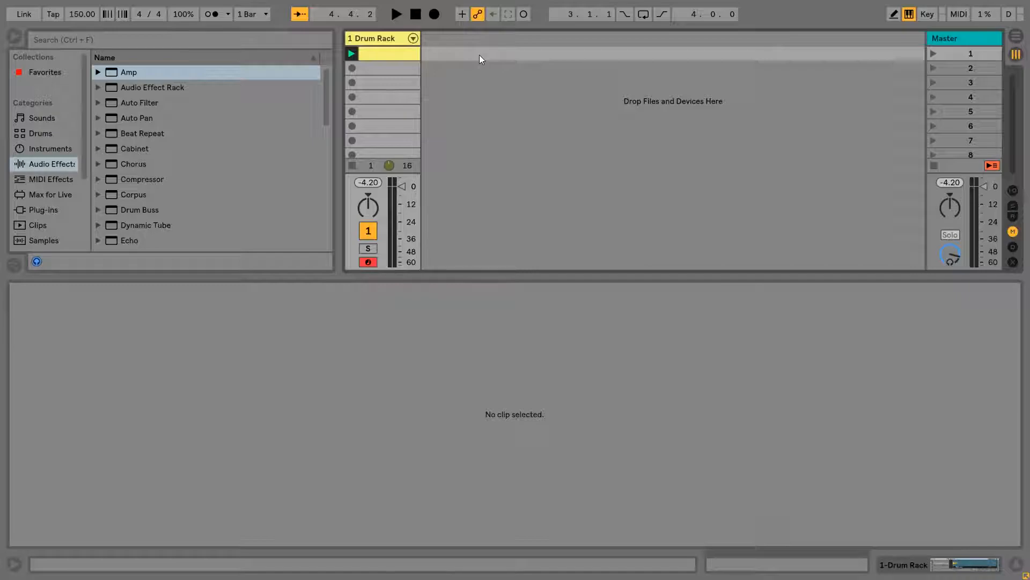
Step: Unfold the Drum Rack track to show its individual drum chains in the mixer and play the beat briefly
click(412, 38)
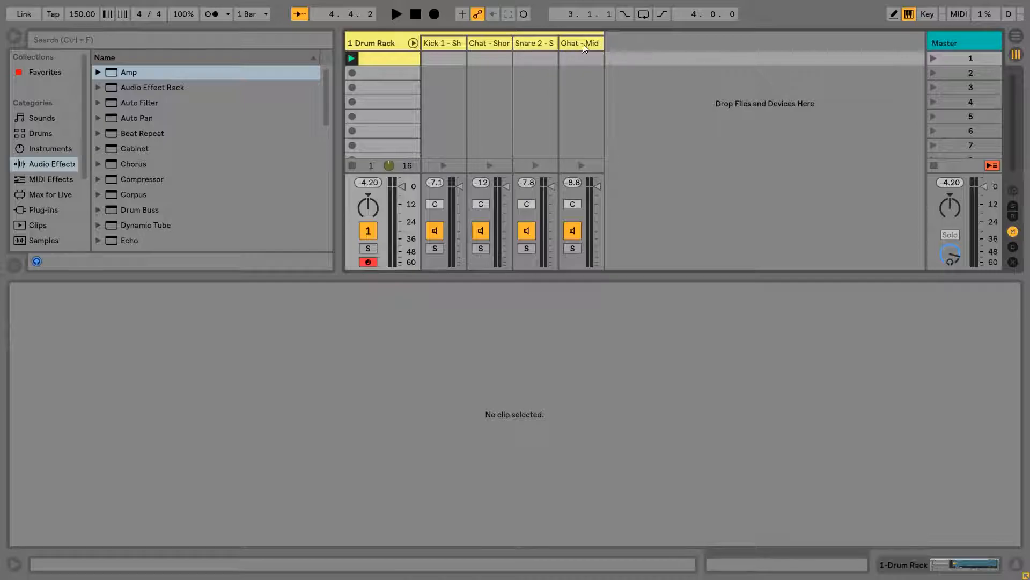
key(space)
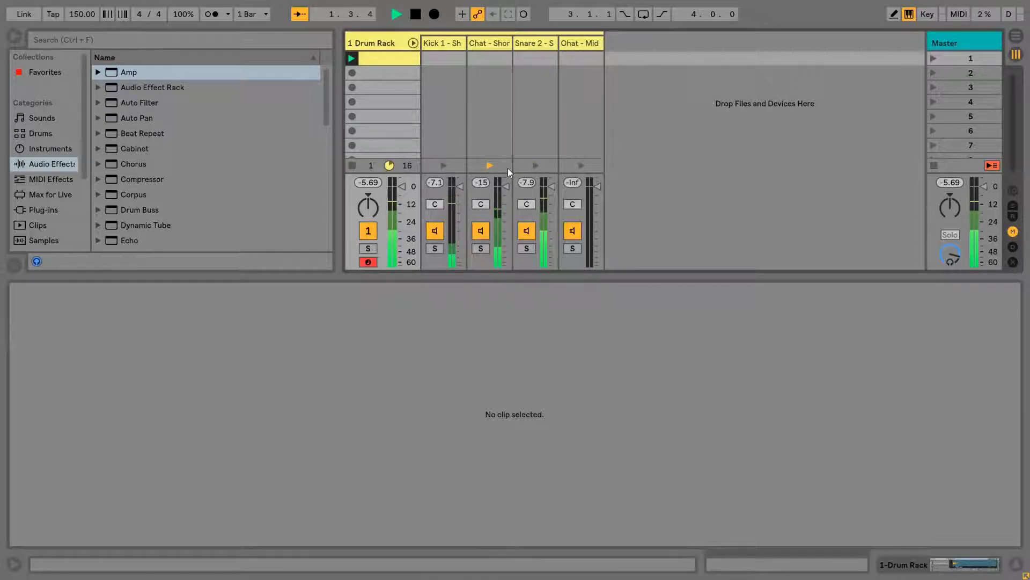
key(space)
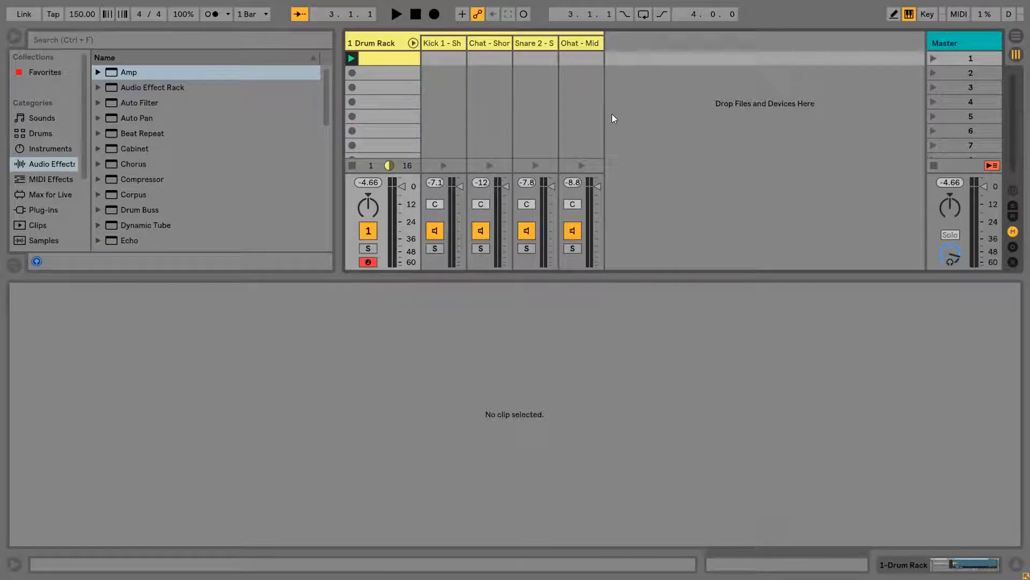
Step: Open the Drum Rack clip's notes and play the drum pattern
click(396, 59)
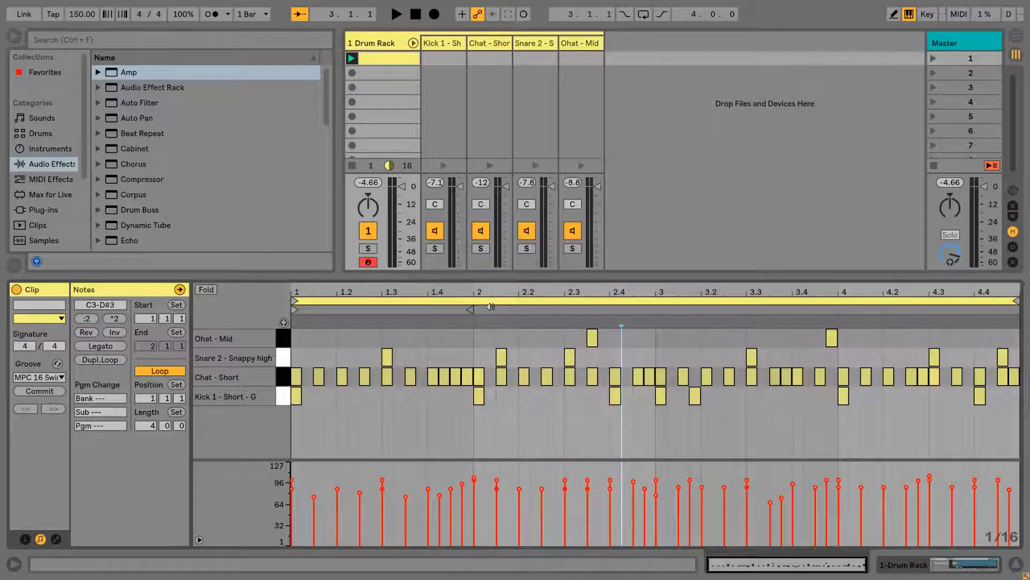
key(space)
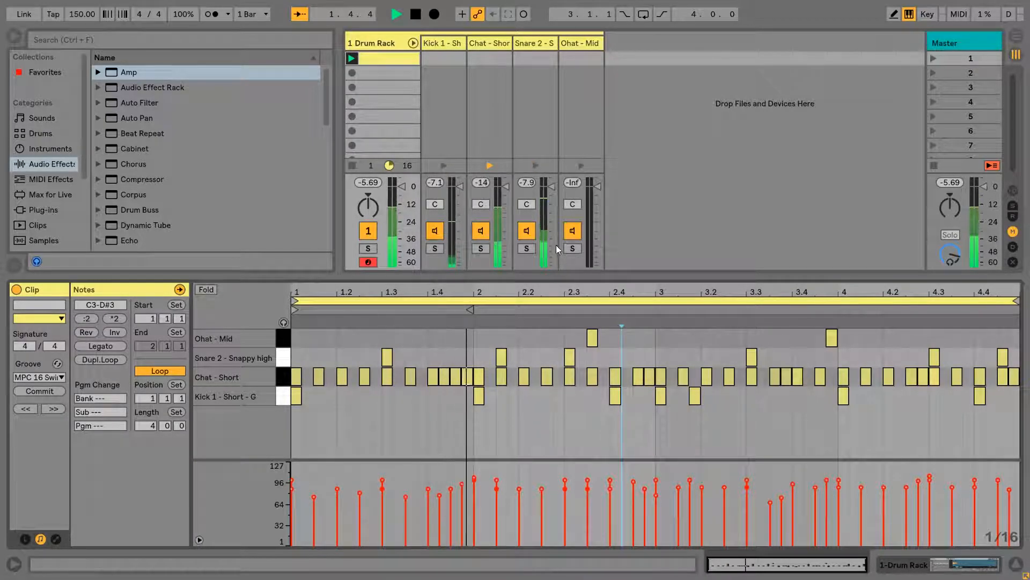
key(space)
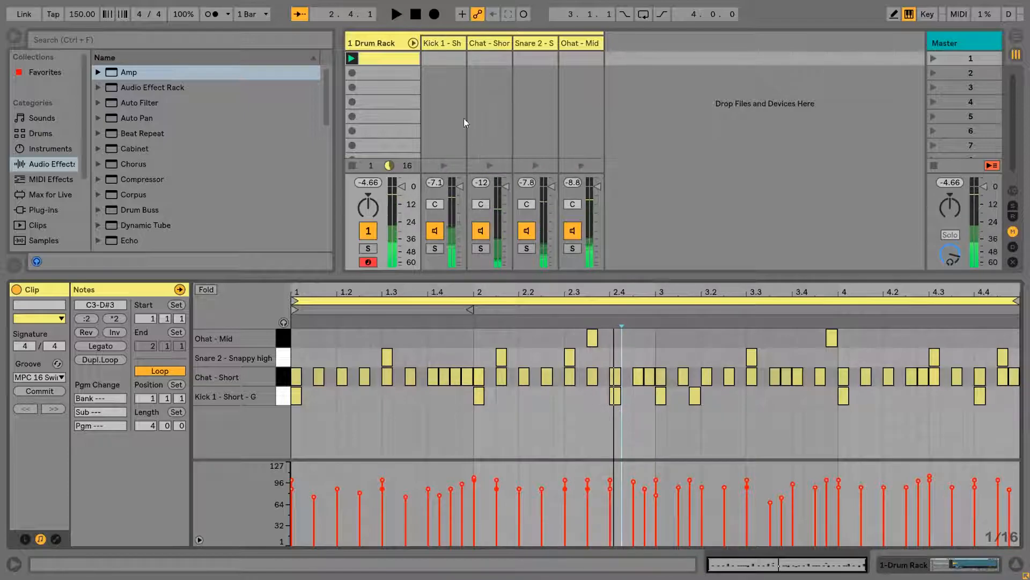
Step: Find EQ Eight among the audio effects and add its default version to the Kick 1 chain
click(446, 45)
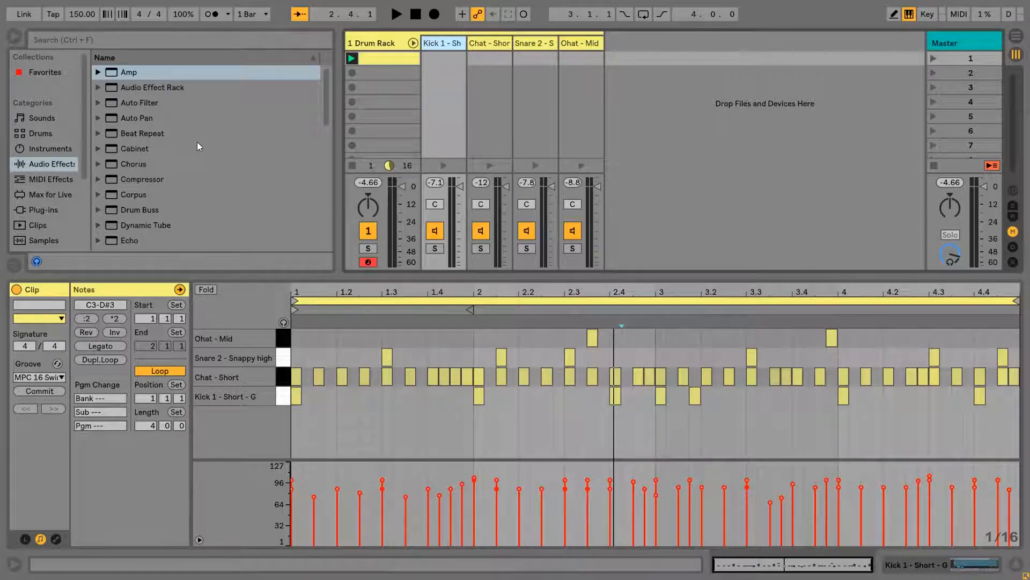
click(46, 150)
click(44, 165)
drag(327, 93, 328, 119)
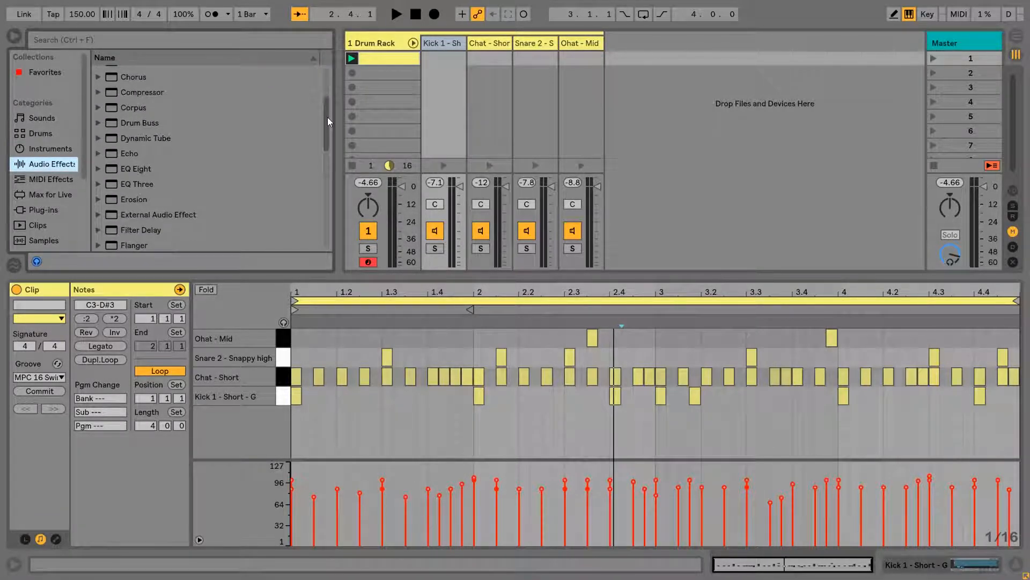
click(99, 168)
click(146, 186)
scroll(156, 185, down, 3)
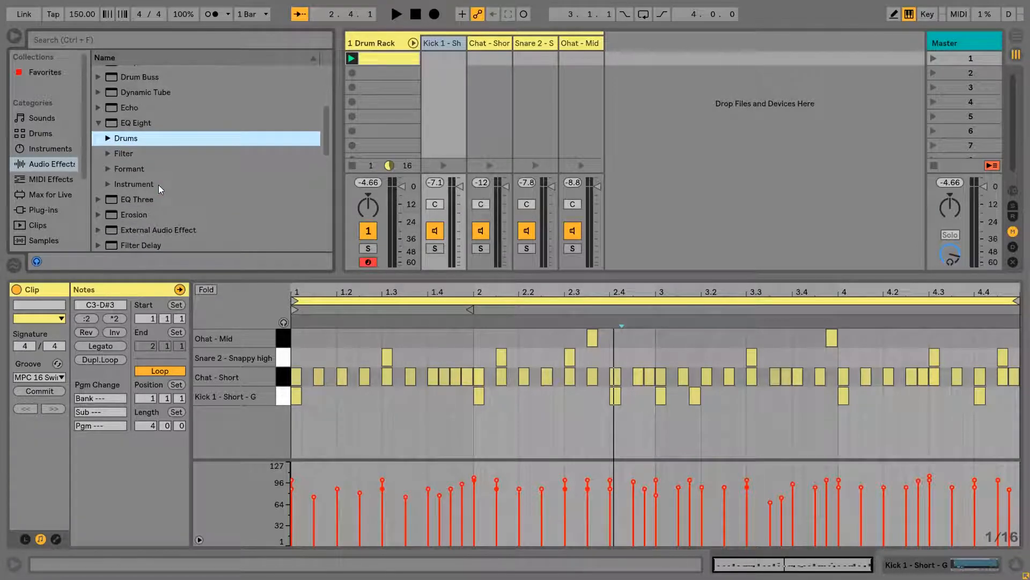
click(129, 123)
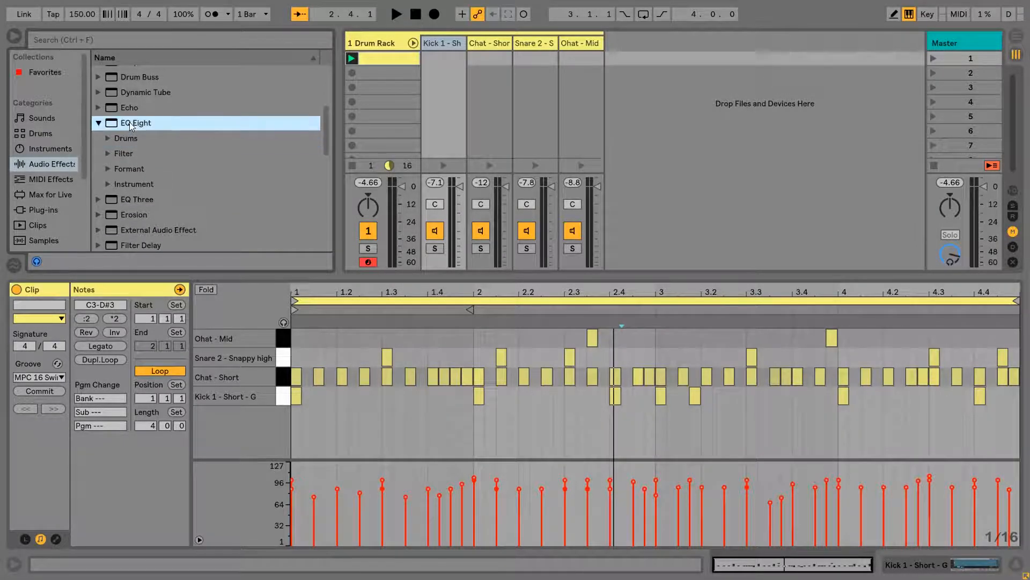
drag(442, 70, 443, 69)
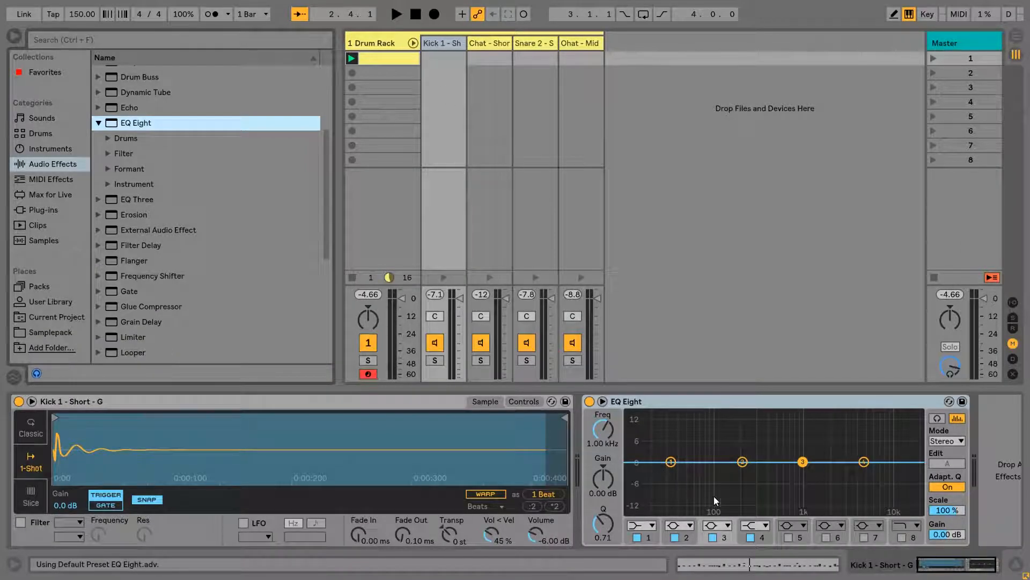
Step: Add the Kick EQ 1 preset from EQ Eight's Drums presets to the Kick 1 chain, after the default EQ Eight
click(108, 138)
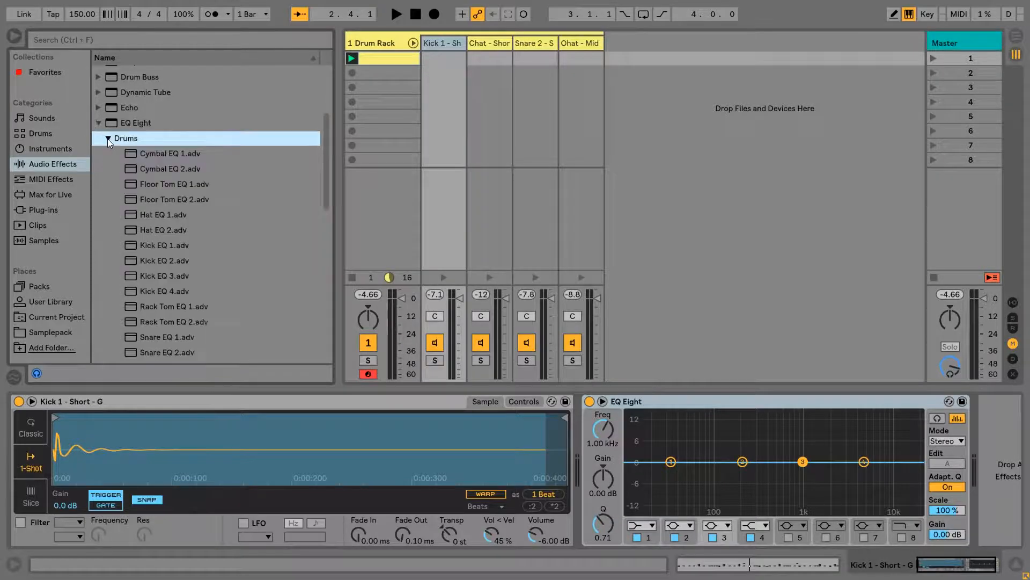
scroll(168, 182, down, 1)
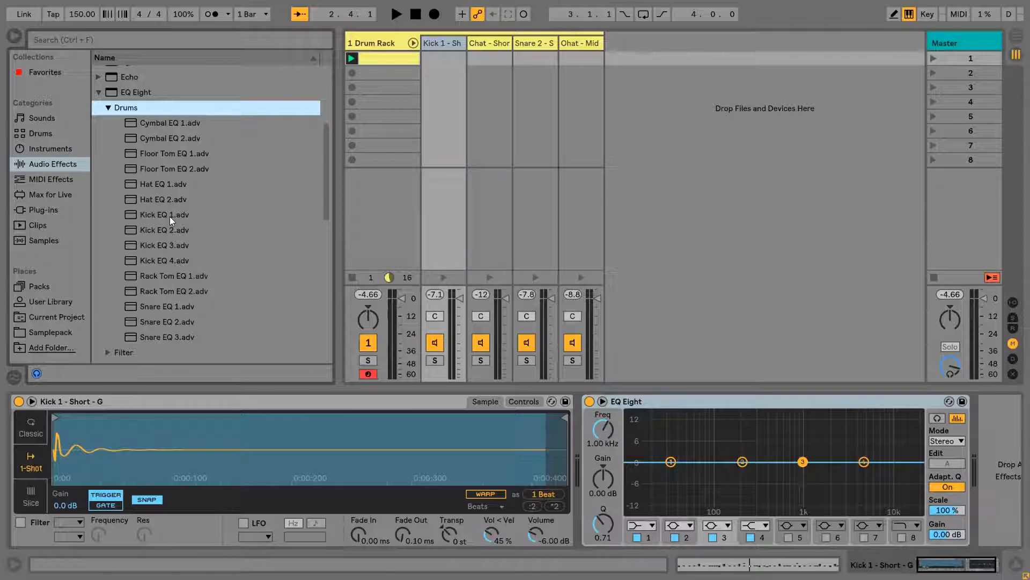
drag(144, 214, 438, 56)
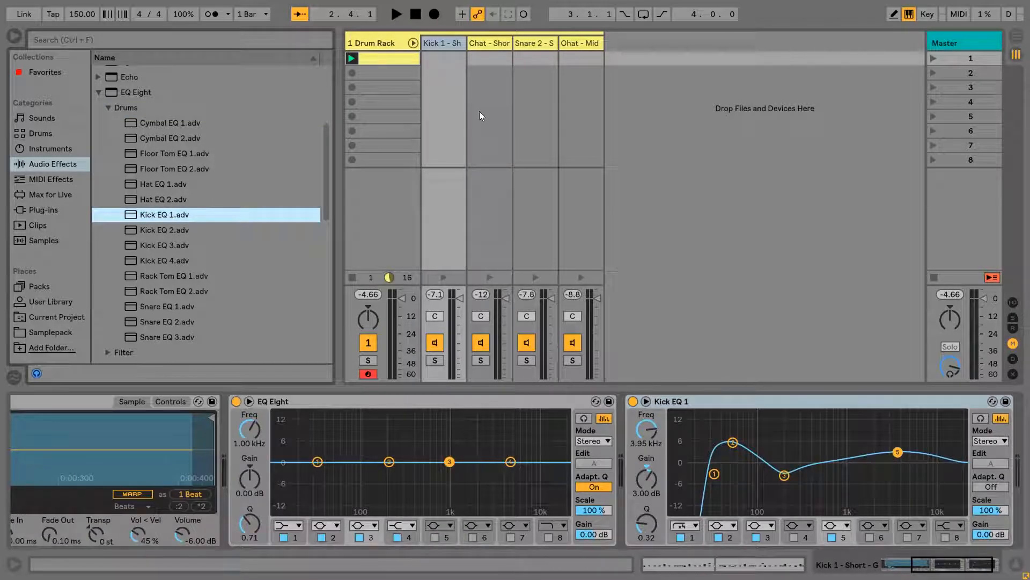
click(348, 403)
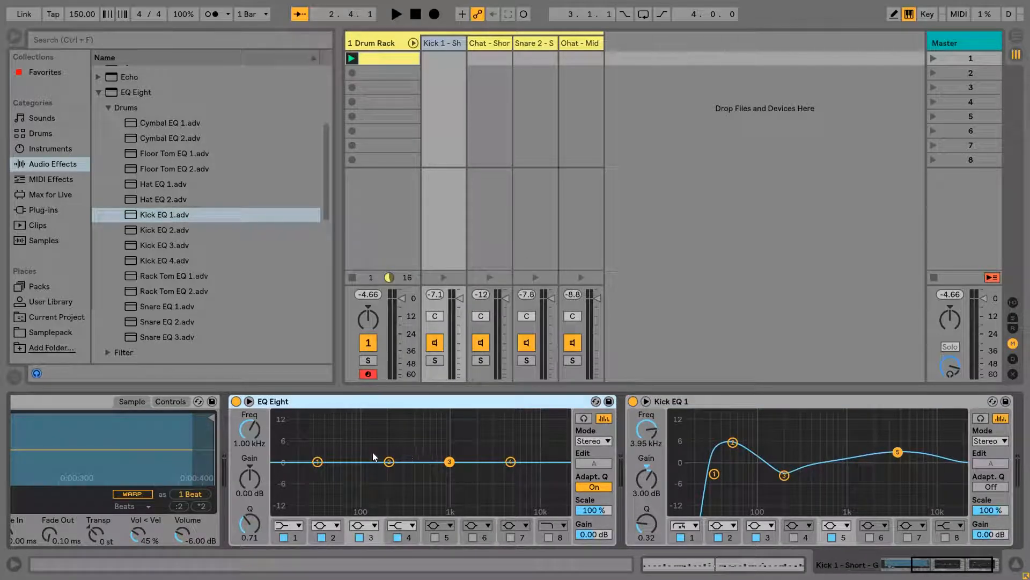
click(771, 400)
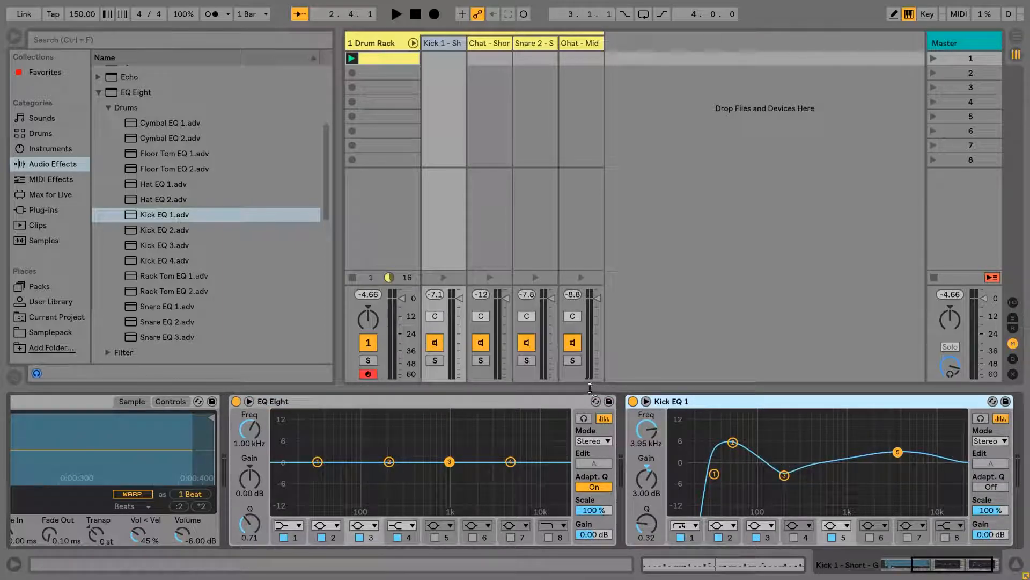
Step: Bypass Kick EQ 1, solo the Kick 1 chain and play it to examine its frequency spectrum in EQ Eight
click(633, 401)
key(space)
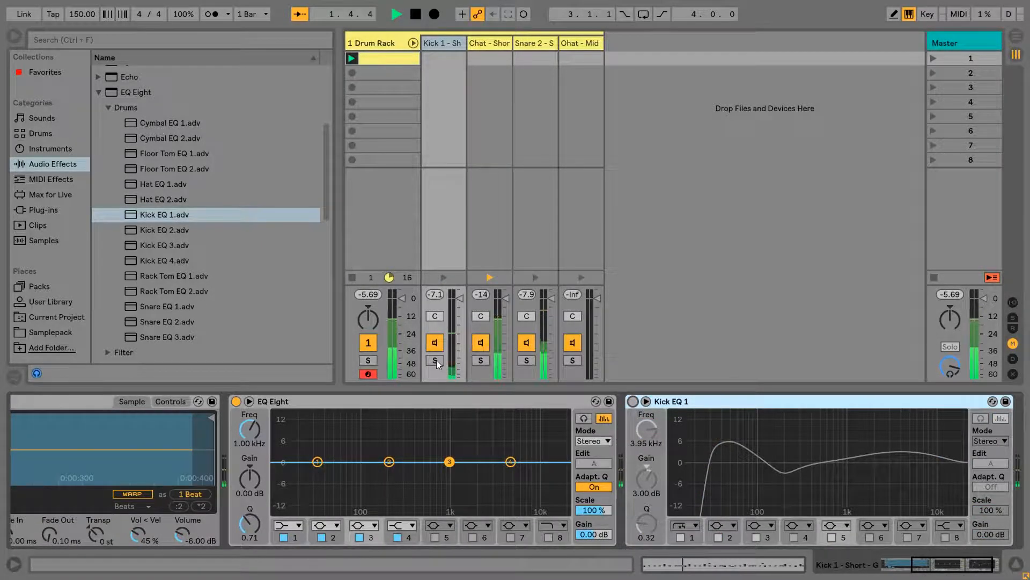
click(435, 360)
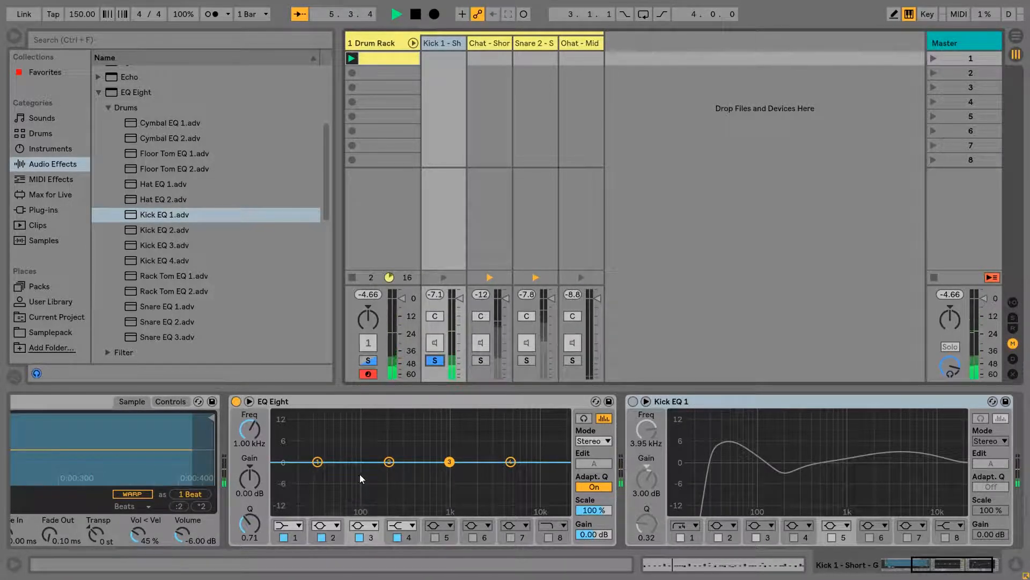
key(space)
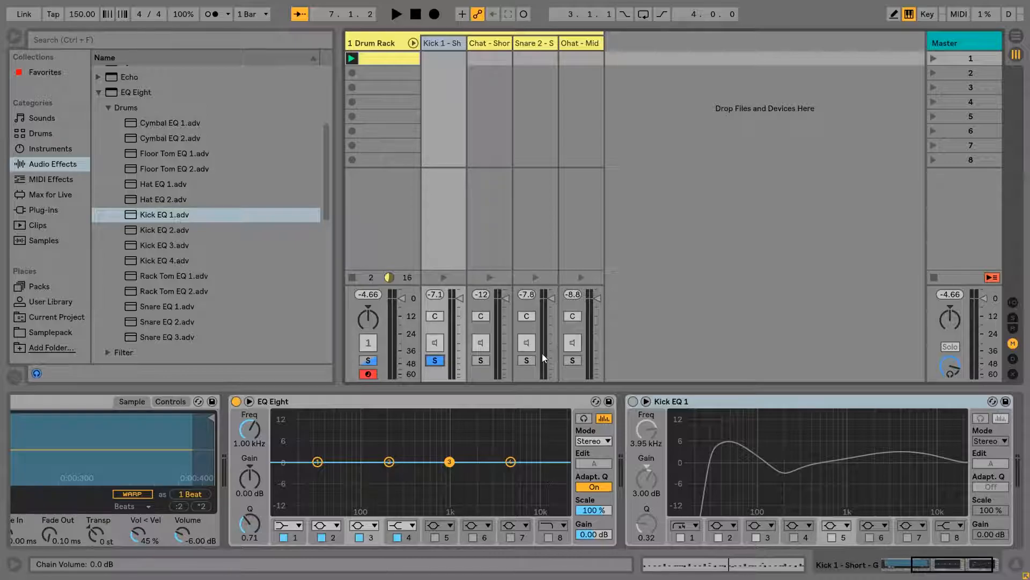
key(space)
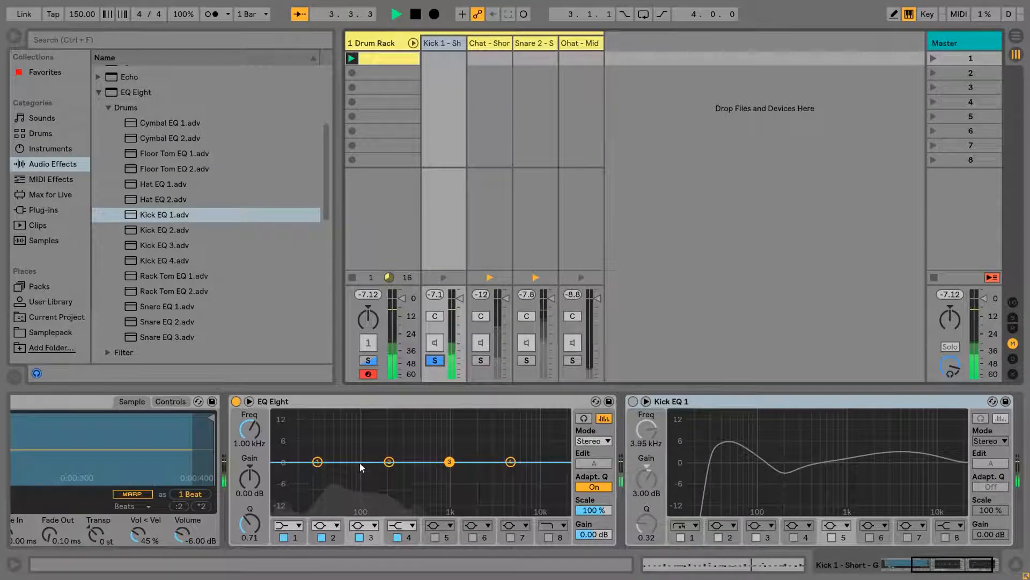
key(space)
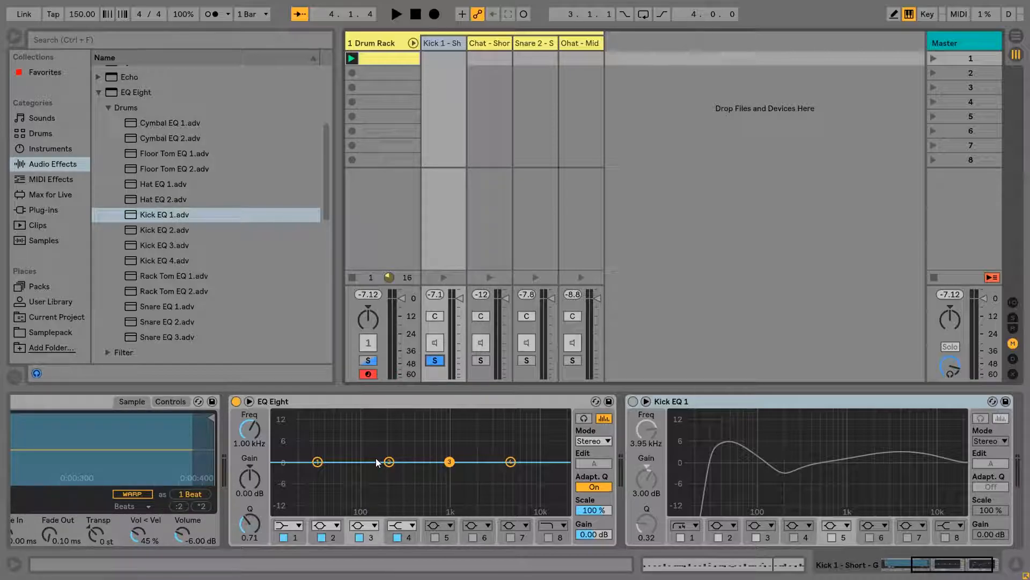
Step: Play the soloed kick and boost the default EQ Eight's band 1 to about 12.3 dB at 119 Hz
key(space)
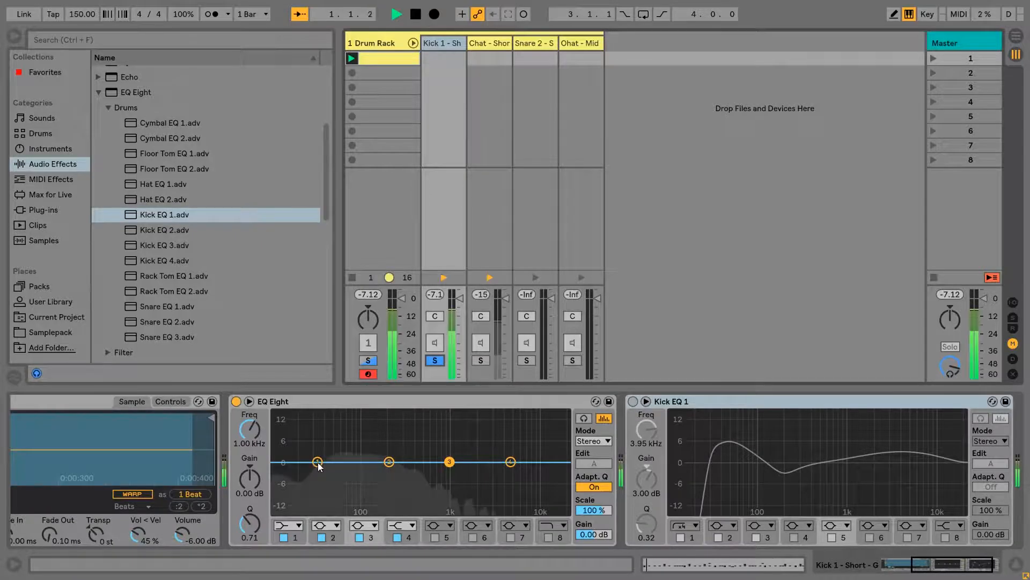
drag(318, 462, 365, 424)
key(space)
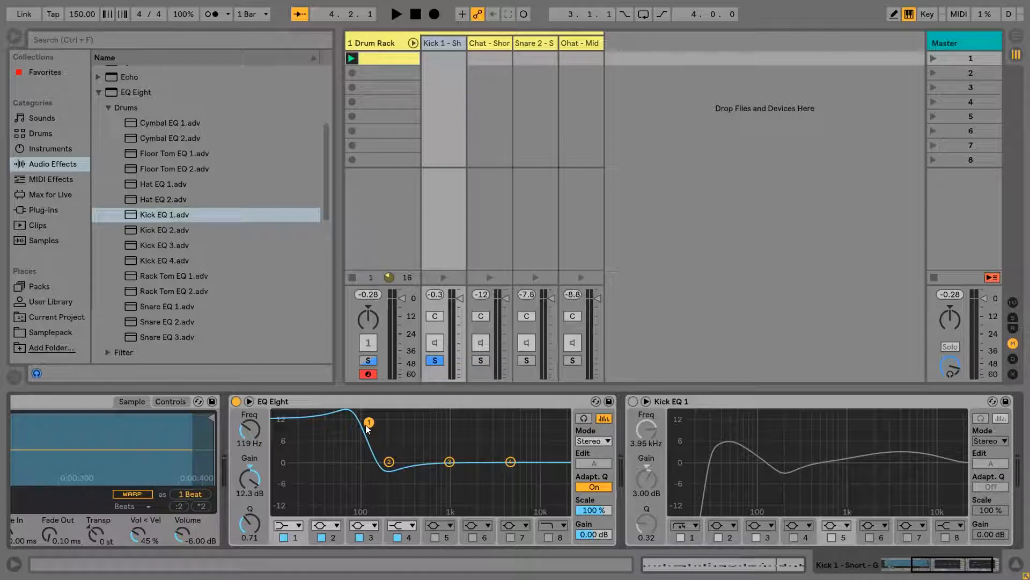
Step: Try band 1 of EQ Eight at about -15 dB and 667 Hz during playback, and return it to about 0.37 dB at 24.5 Hz
key(space)
drag(369, 423, 435, 513)
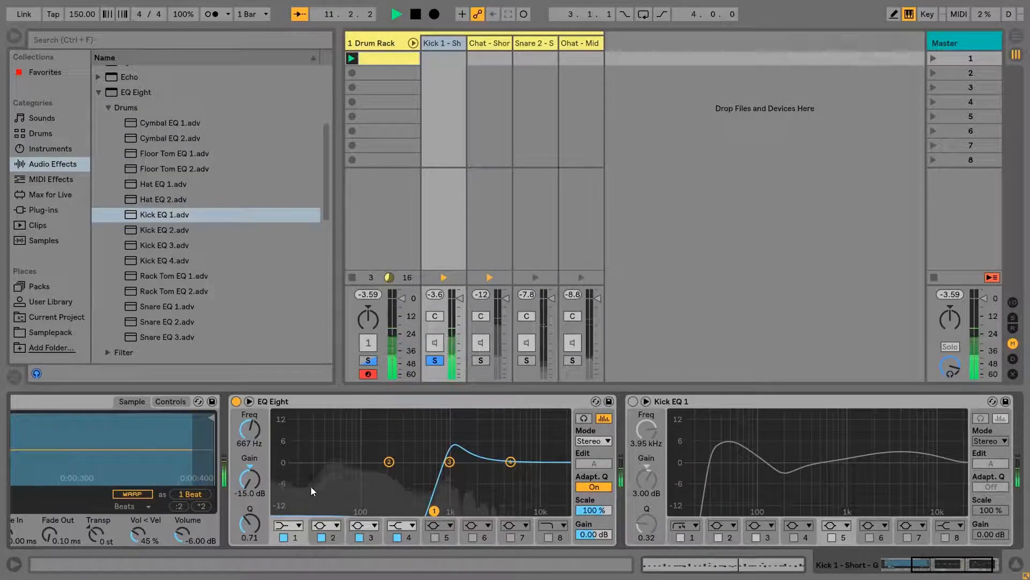
drag(435, 510, 313, 463)
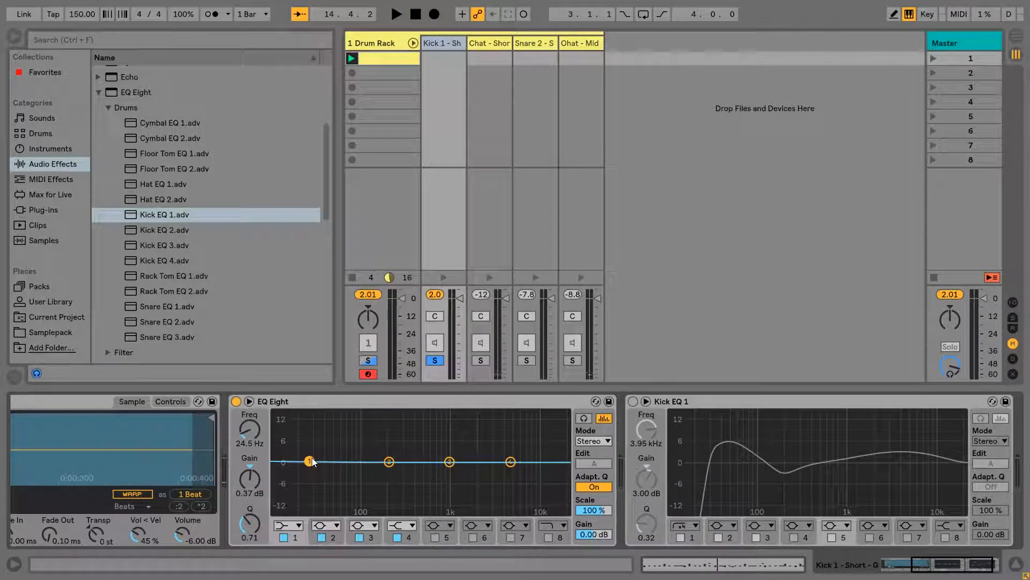
Step: Delete the default EQ Eight from the Kick 1 chain and re-enable Kick EQ 1
click(318, 397)
key(Delete)
click(236, 402)
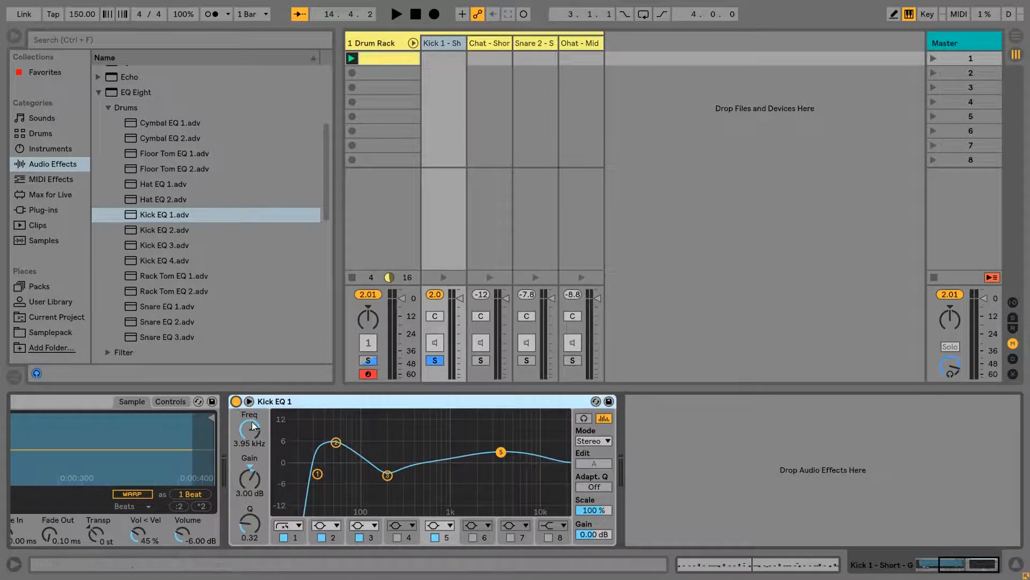
Step: Play the soloed kick and compare its sound with Kick EQ 1 bypassed and active
key(space)
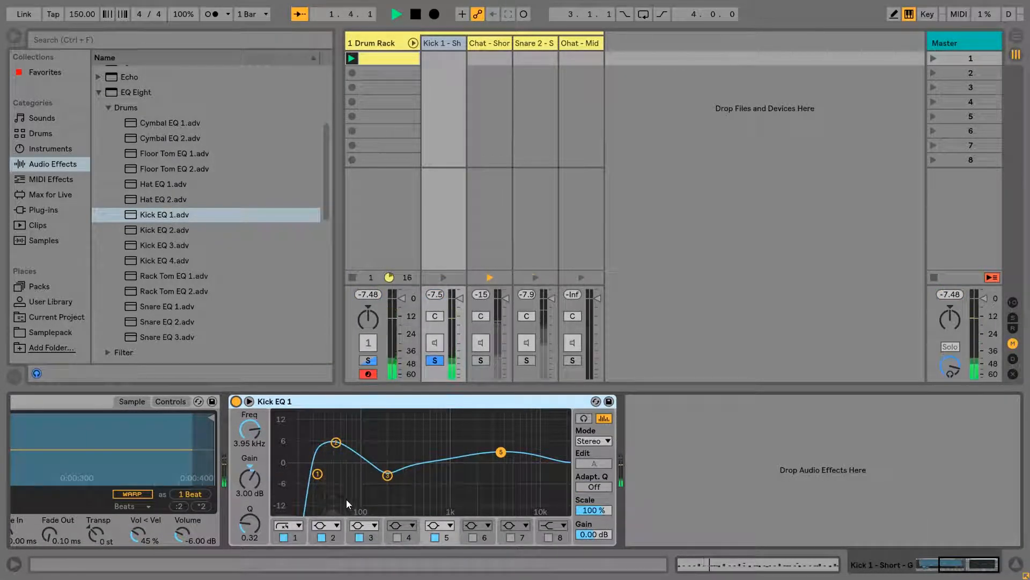
click(236, 402)
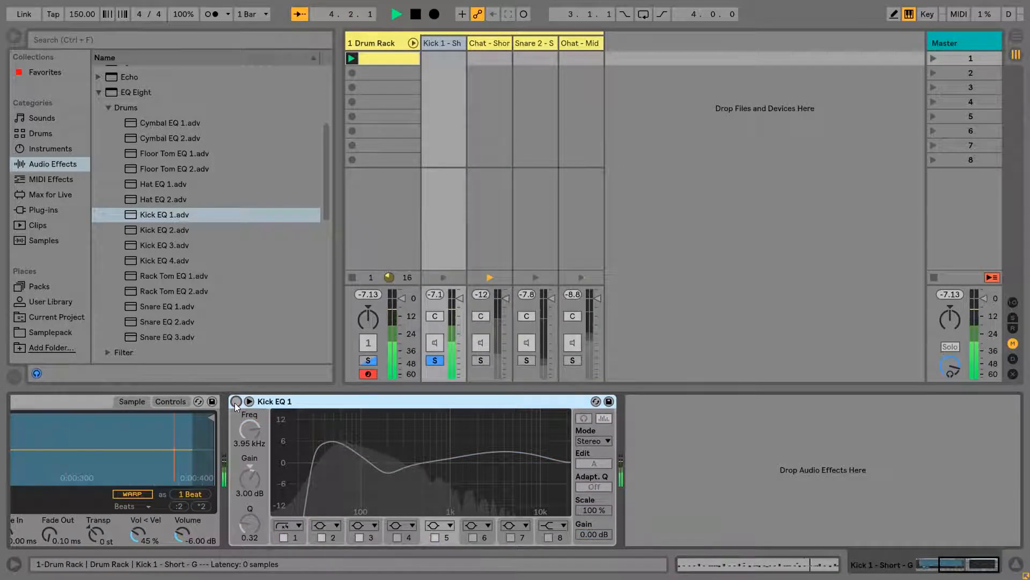
click(236, 401)
key(space)
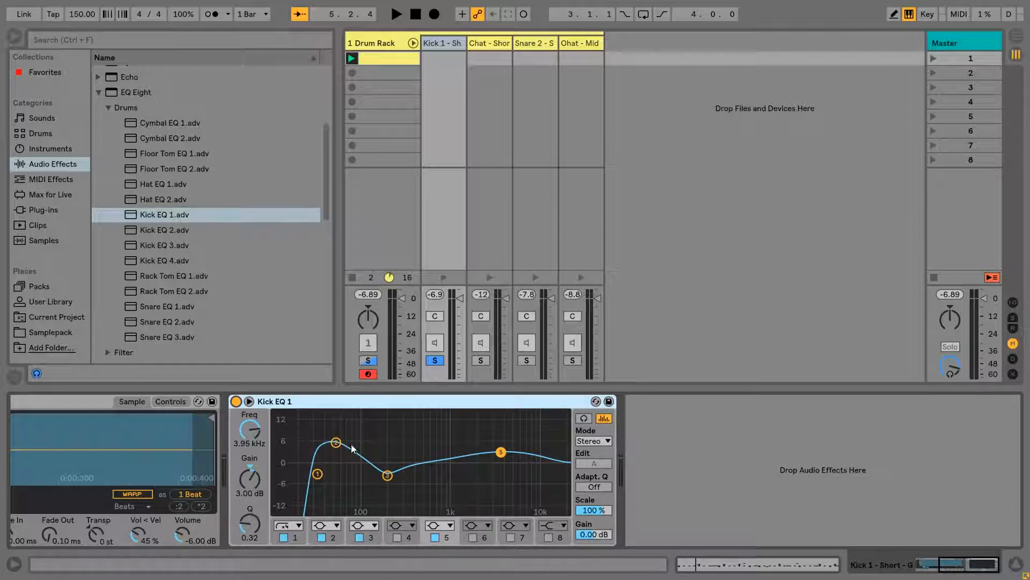
Step: Raise band 2 of Kick EQ 1 to about 7.31 dB at 53.9 Hz while the kick plays
key(space)
mouse_move(336, 442)
mouse_down()
mouse_move(332, 475)
mouse_move(339, 438)
mouse_up()
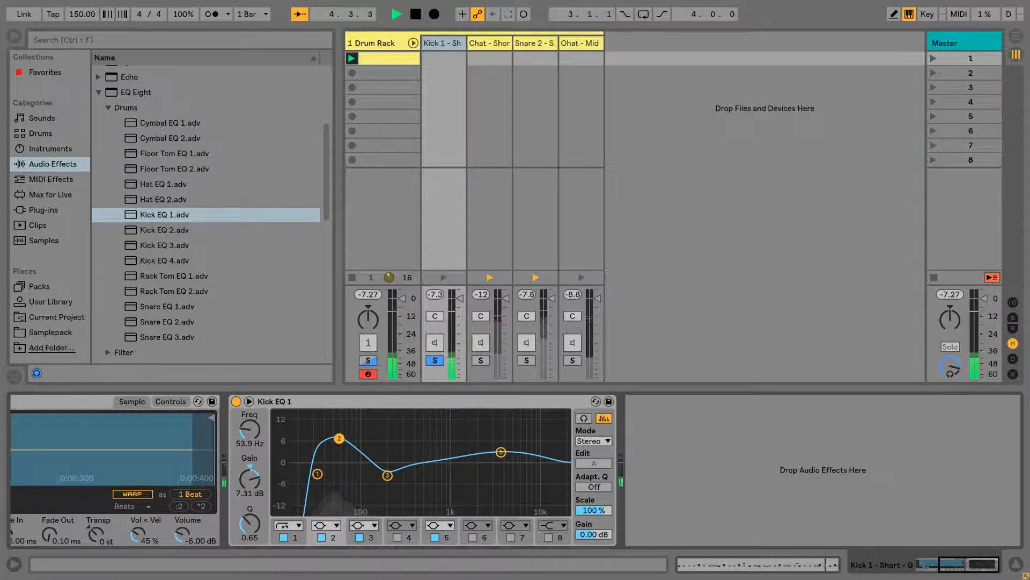
key(space)
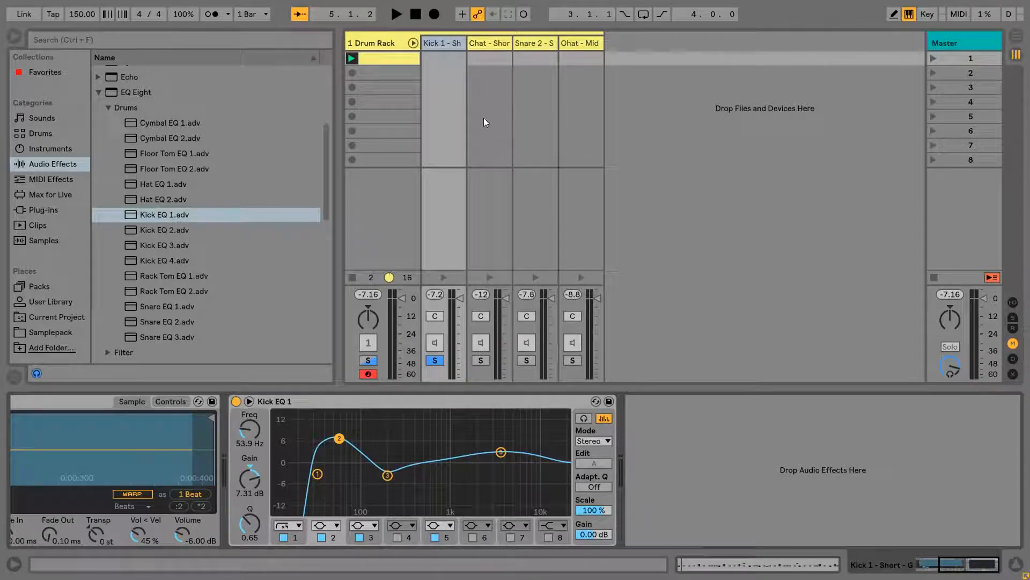
Step: Turn off solo on the Kick 1 chain and add the Hat EQ 1 preset to the Chat - Short chain
click(487, 41)
click(440, 360)
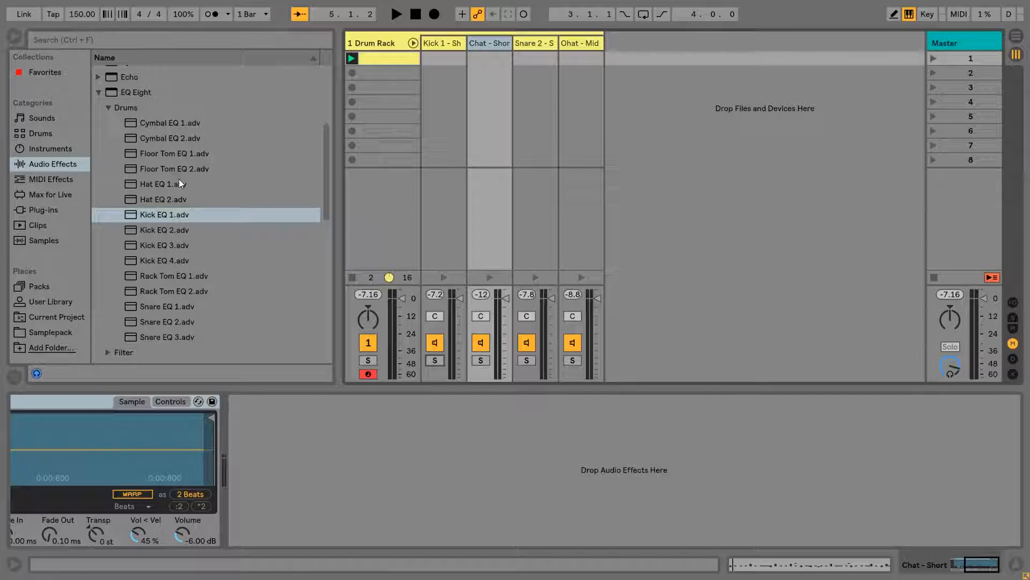
drag(162, 184, 492, 63)
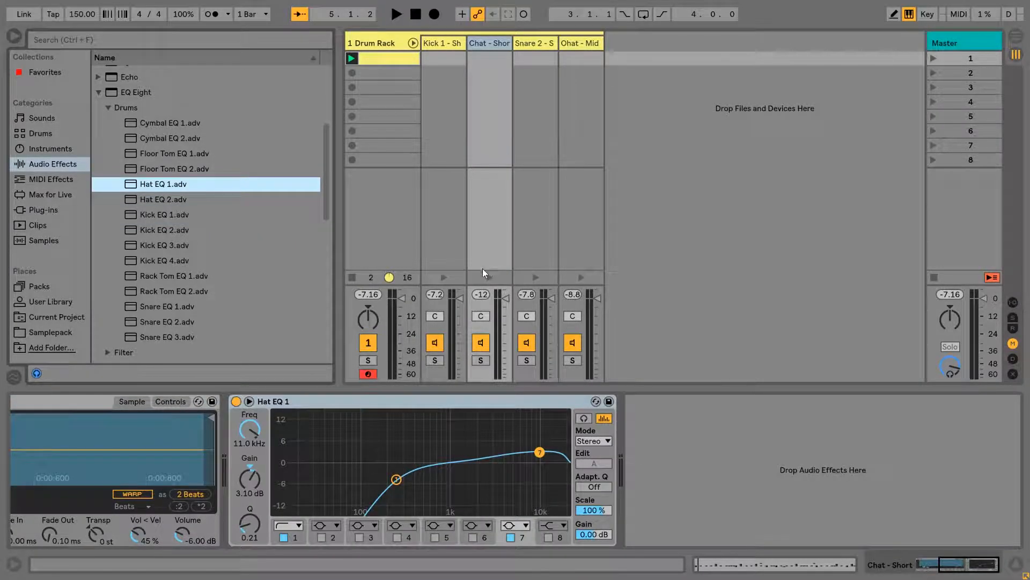
Step: Play the beat with only the Kick 1 and Chat - Short chains soloed
key(space)
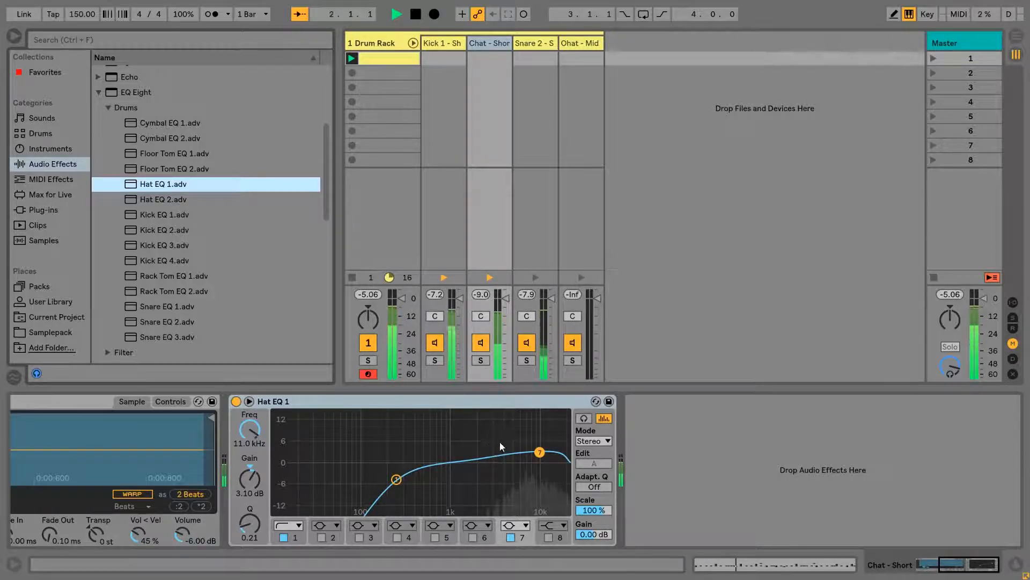
click(480, 360)
click(432, 360)
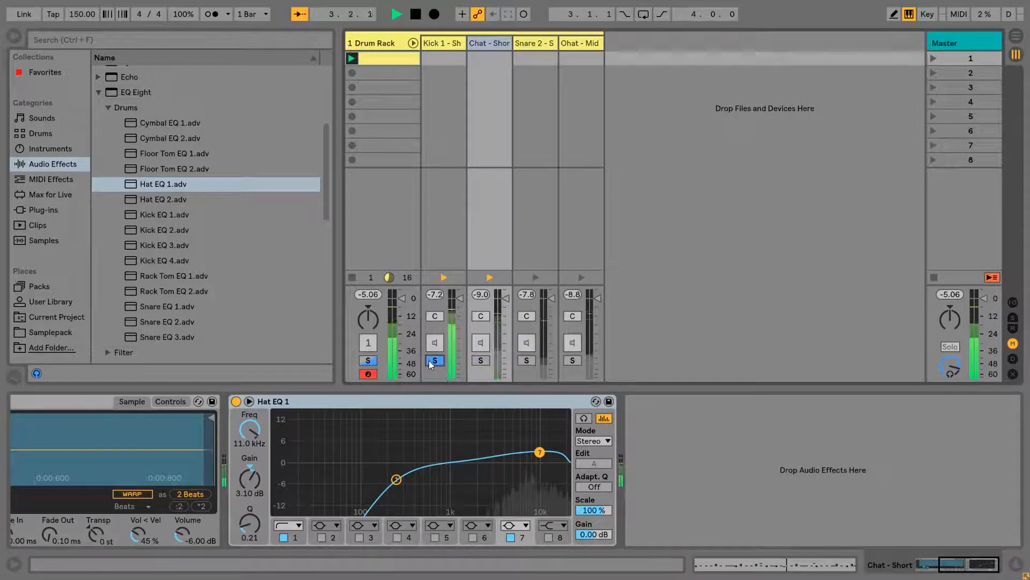
ctrl+click(479, 361)
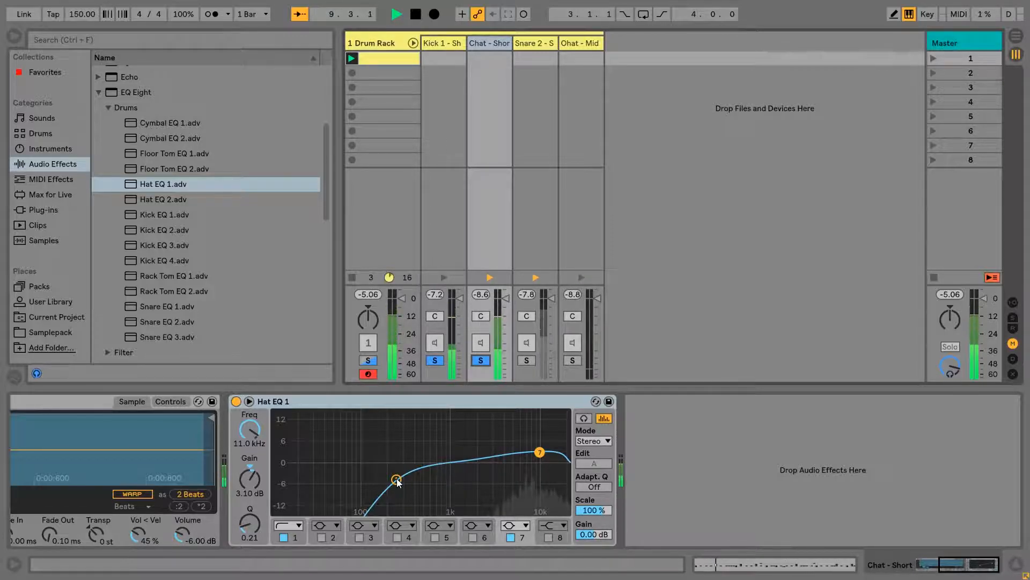
Step: Sweep band 1 of Hat EQ 1 upward and settle it at about 7.58 kHz, then stop playback
drag(396, 479, 565, 473)
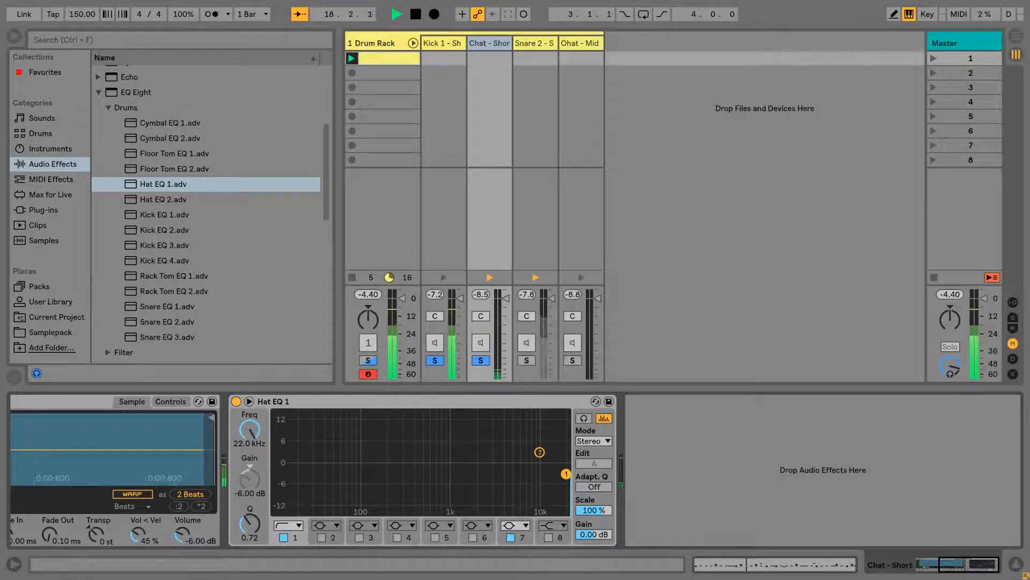
drag(565, 473, 526, 490)
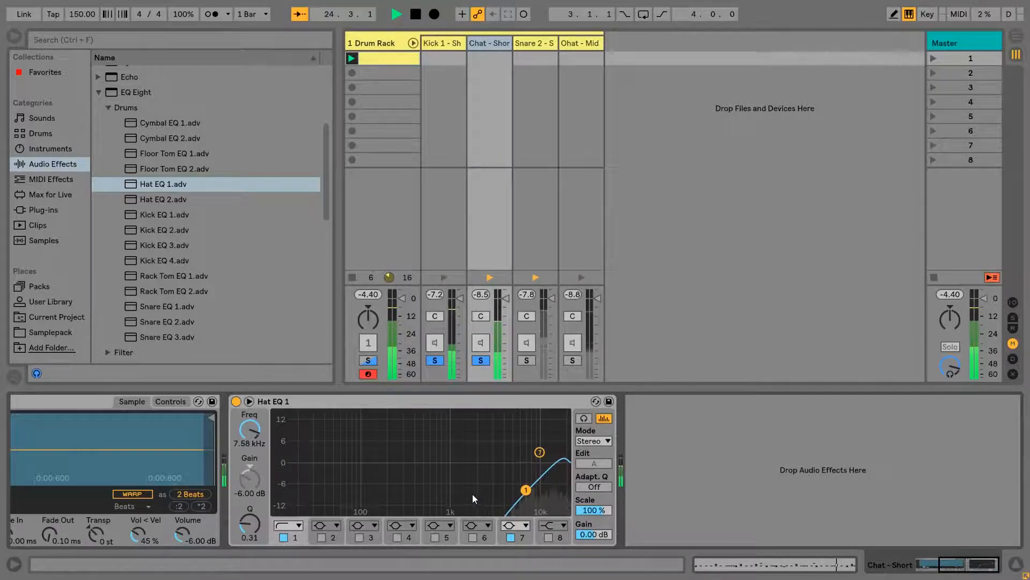
key(space)
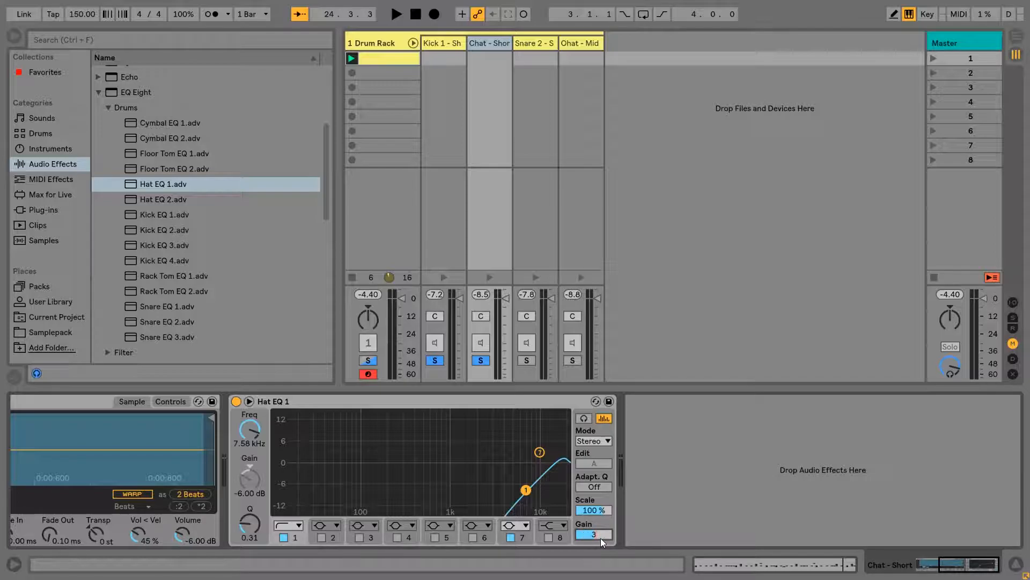
Step: Set the output gain of Hat EQ 1 to 3 dB, audition it, and turn off solo on both chains
key(Return)
key(space)
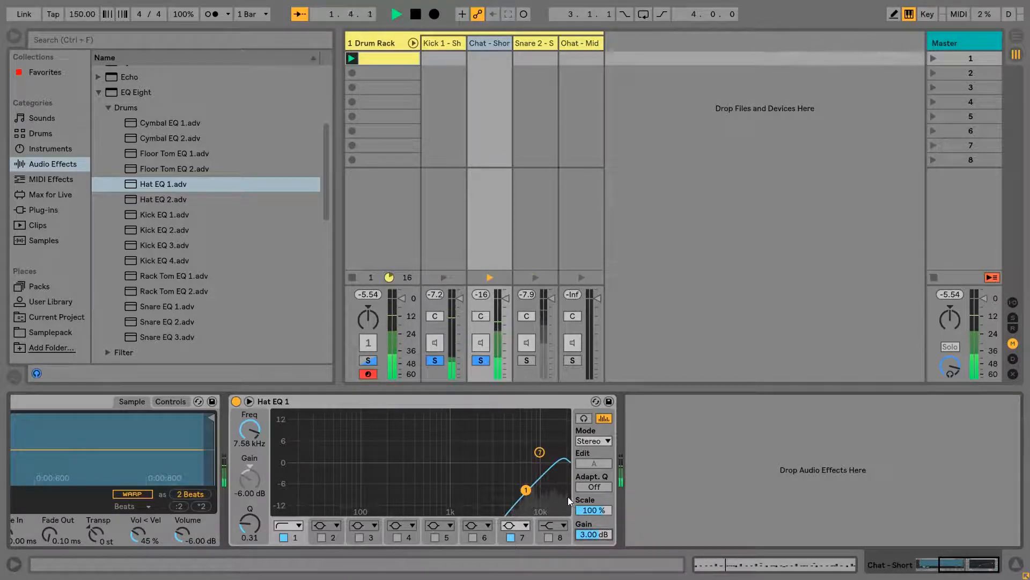
key(space)
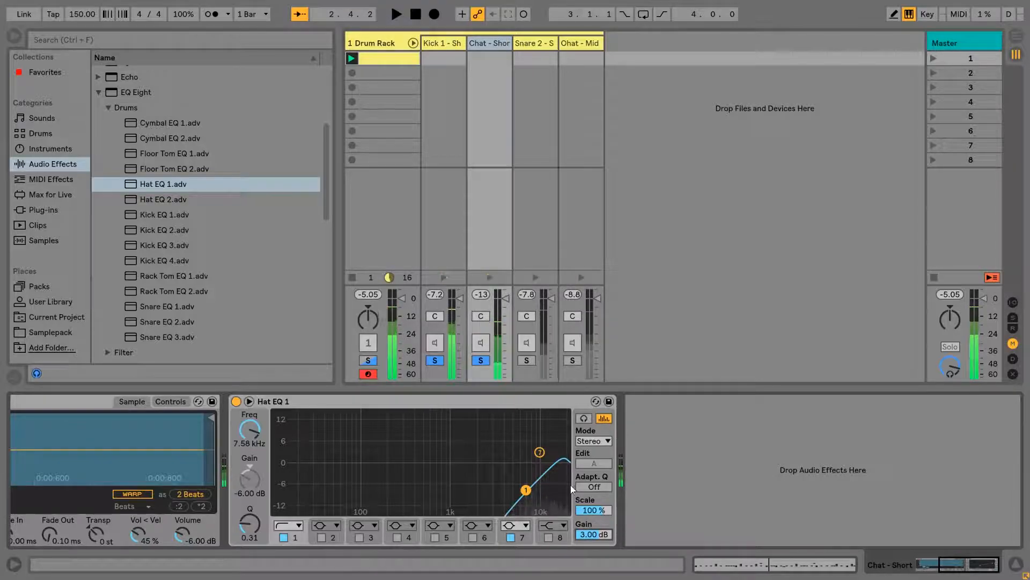
click(475, 362)
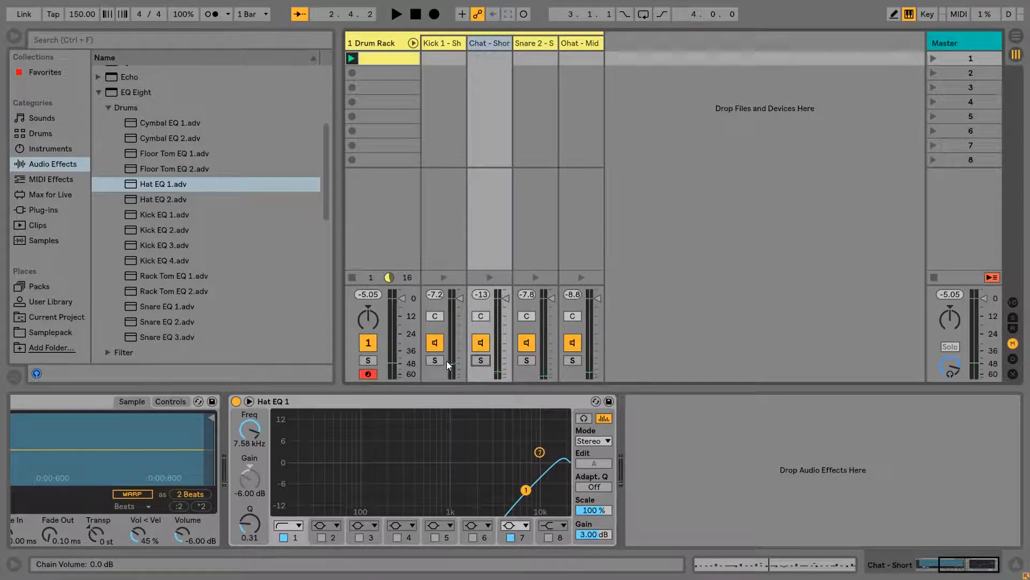
Step: Add the Snare EQ 1 preset to the Snare 2 chain
click(532, 46)
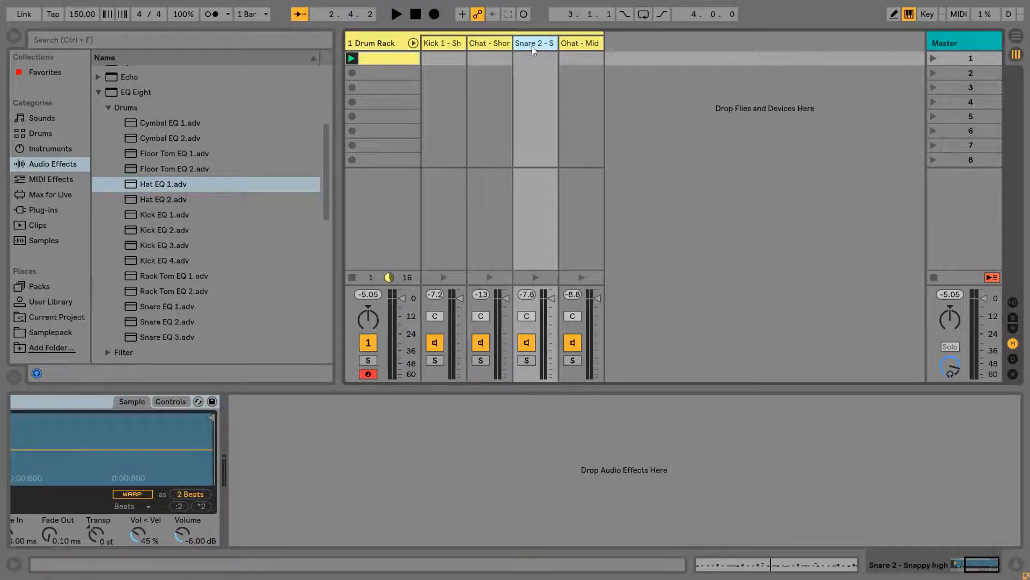
drag(168, 308, 326, 292)
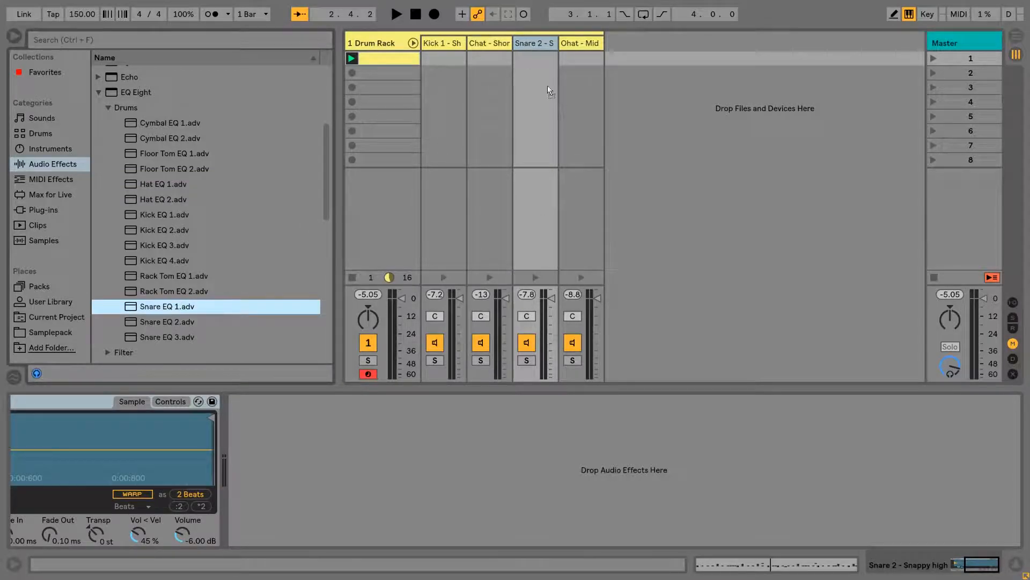
drag(549, 86, 542, 83)
Step: Play the full beat and compare its sound with Snare EQ 1 bypassed and active
key(space)
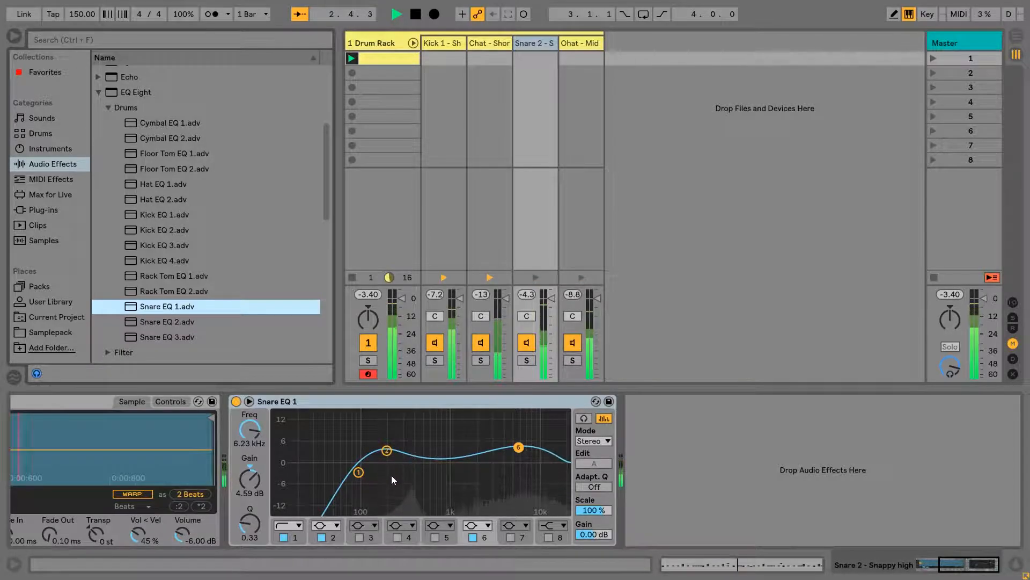
click(235, 402)
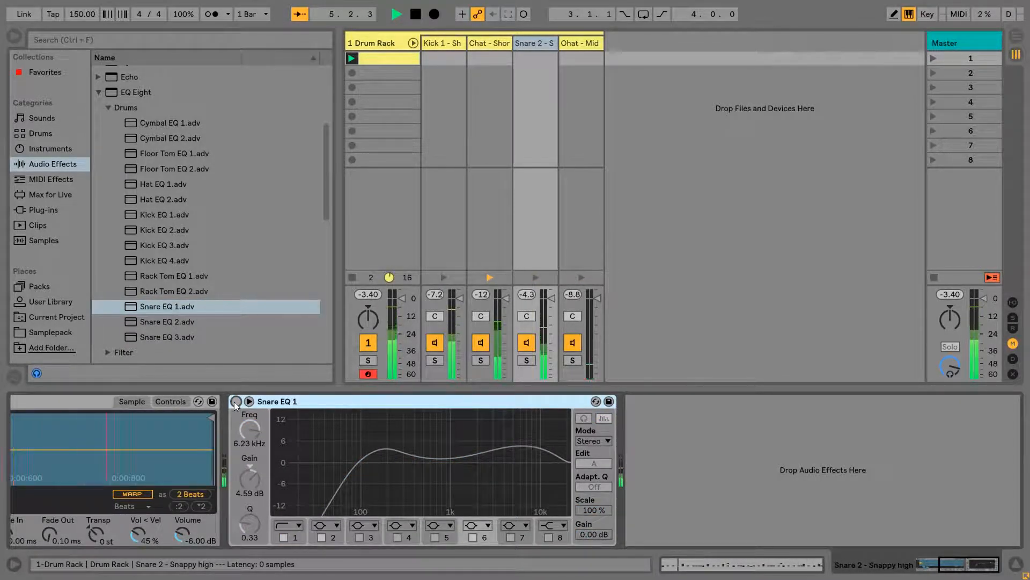
click(235, 402)
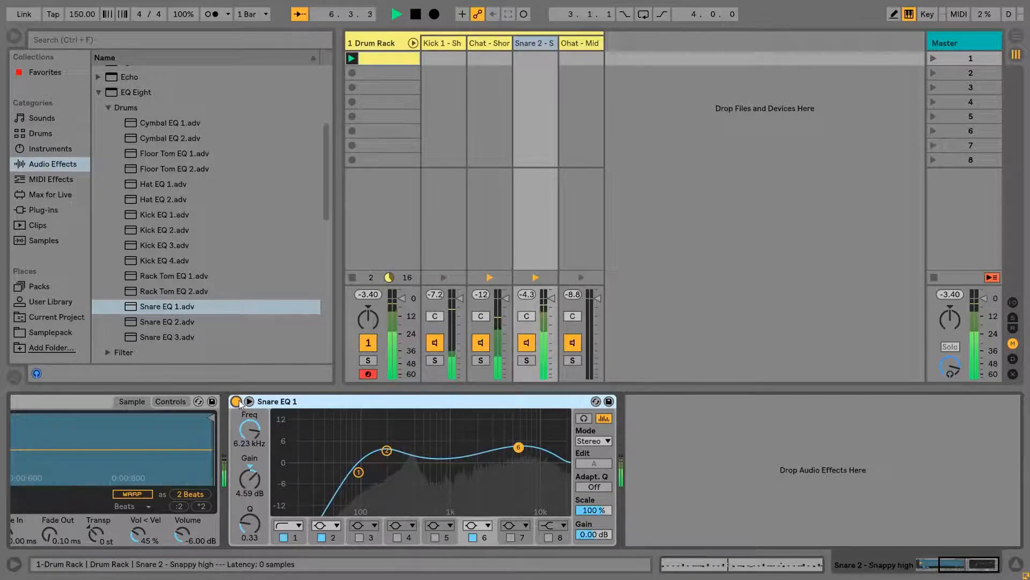
key(space)
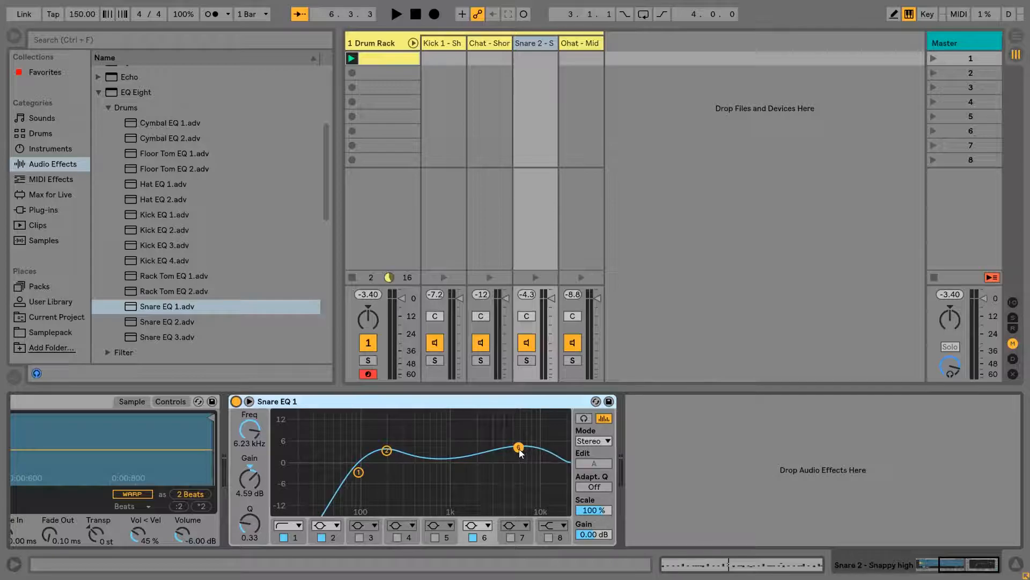
Step: Try a cut on band 6 of Snare EQ 1 during playback, and settle on a boost of about 4.09 dB at 7.26 kHz
key(space)
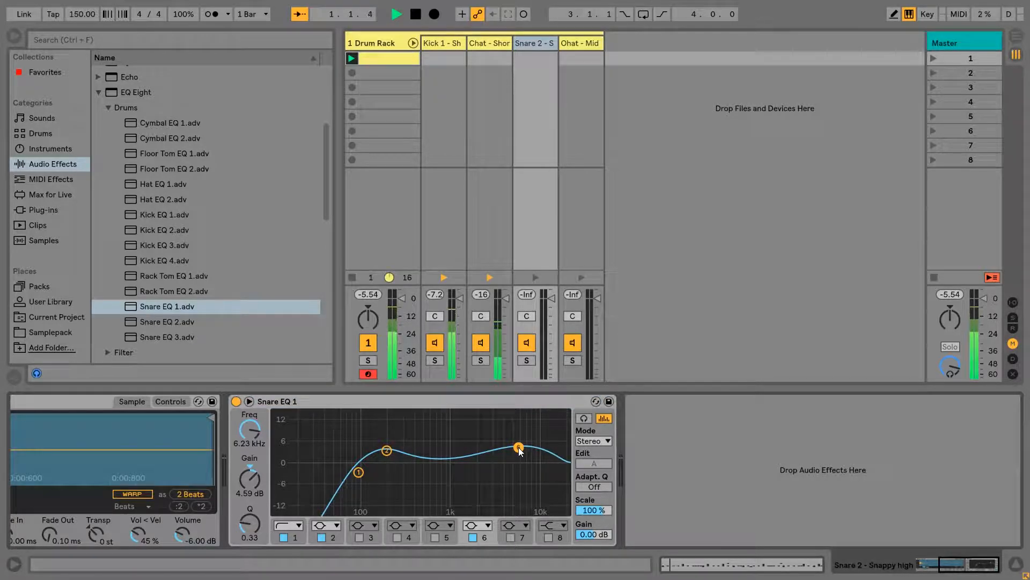
drag(519, 447, 519, 479)
key(space)
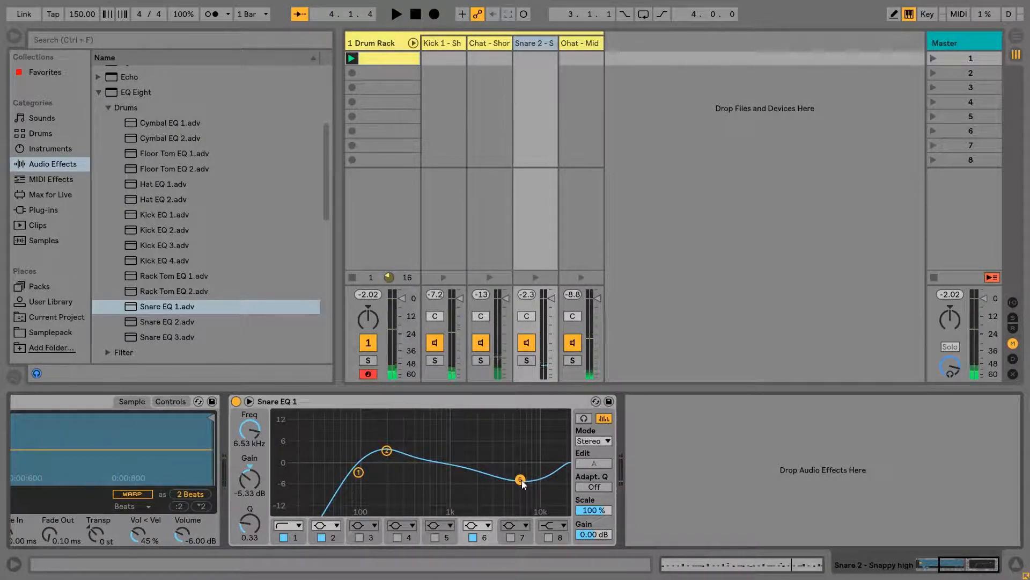
key(space)
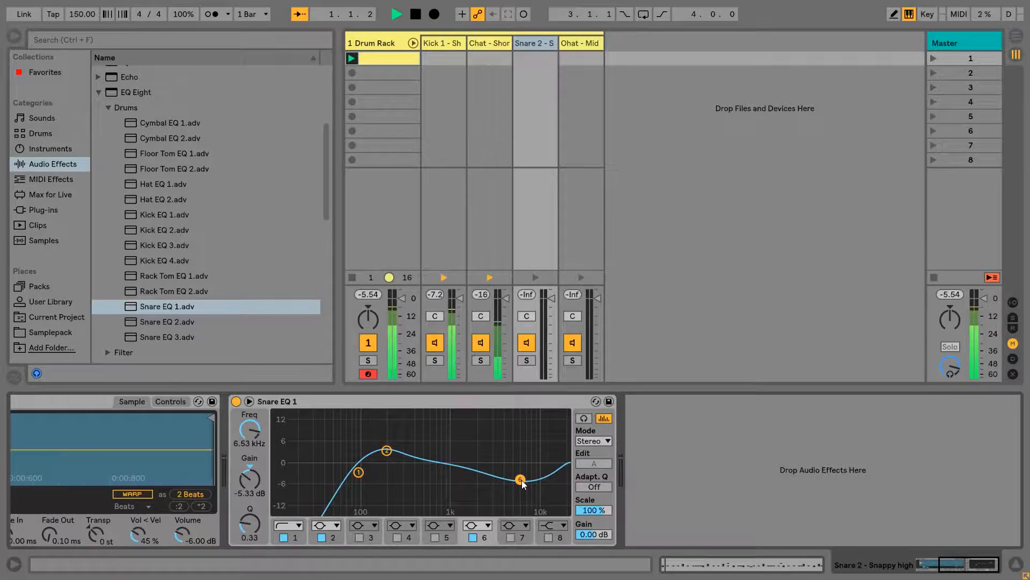
drag(522, 480, 524, 448)
Step: Set the output gain of Snare EQ 1 to -3 dB and play the beat to check it
key(space)
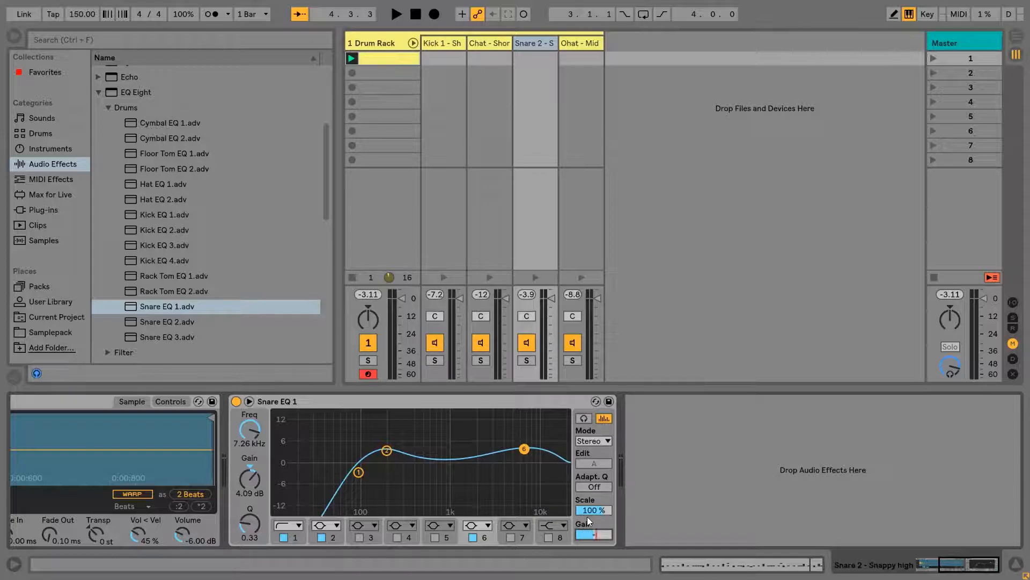
key(space)
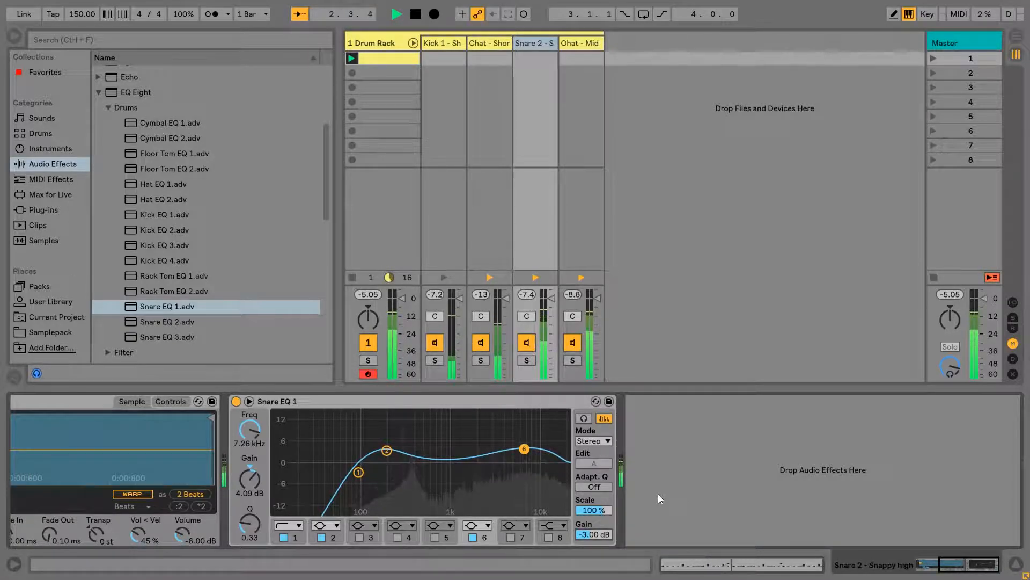
key(space)
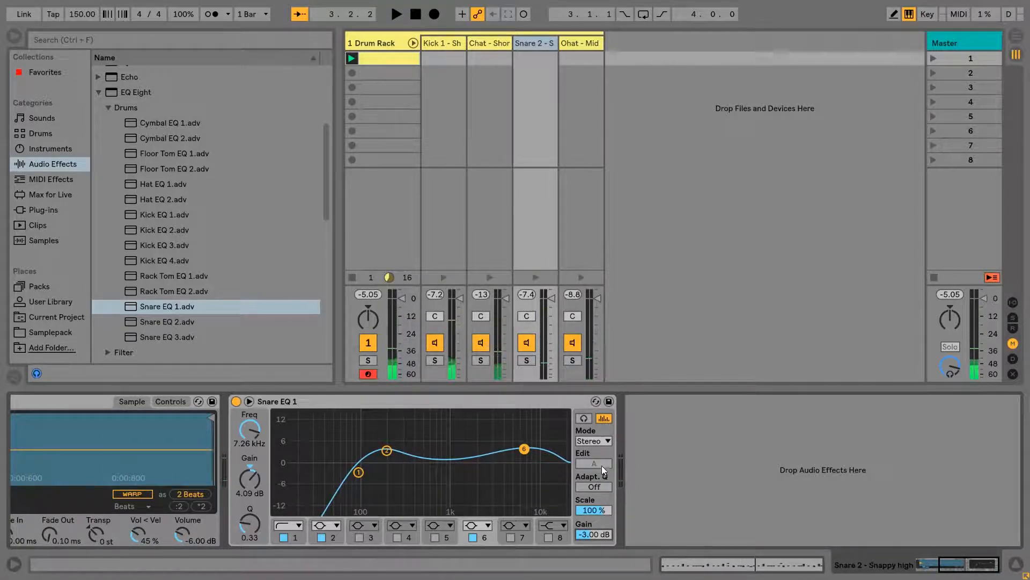
Step: Try the Hat EQ 2 preset on the Ohat - Mid chain and play the beat with it
click(585, 43)
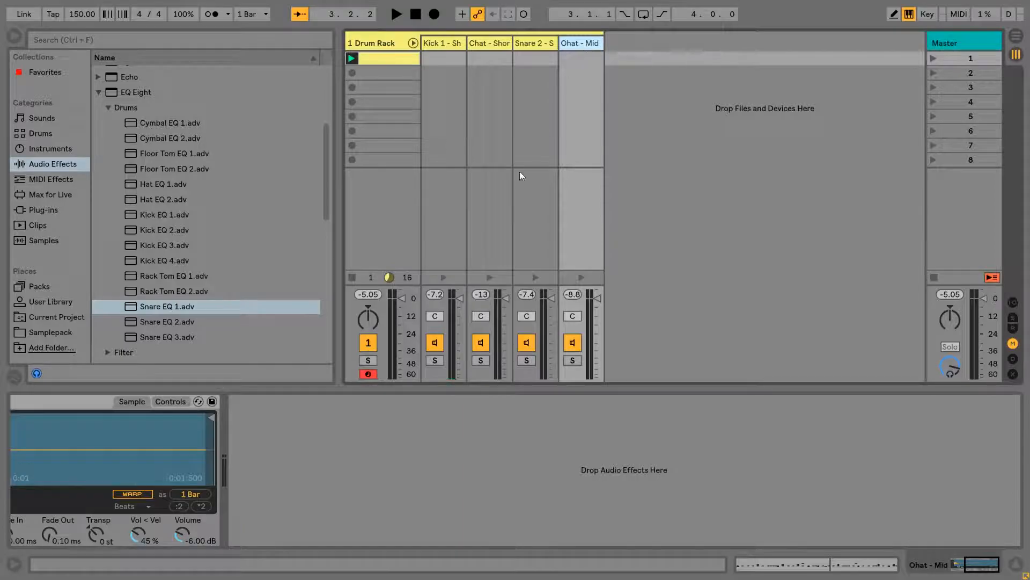
drag(162, 200, 172, 198)
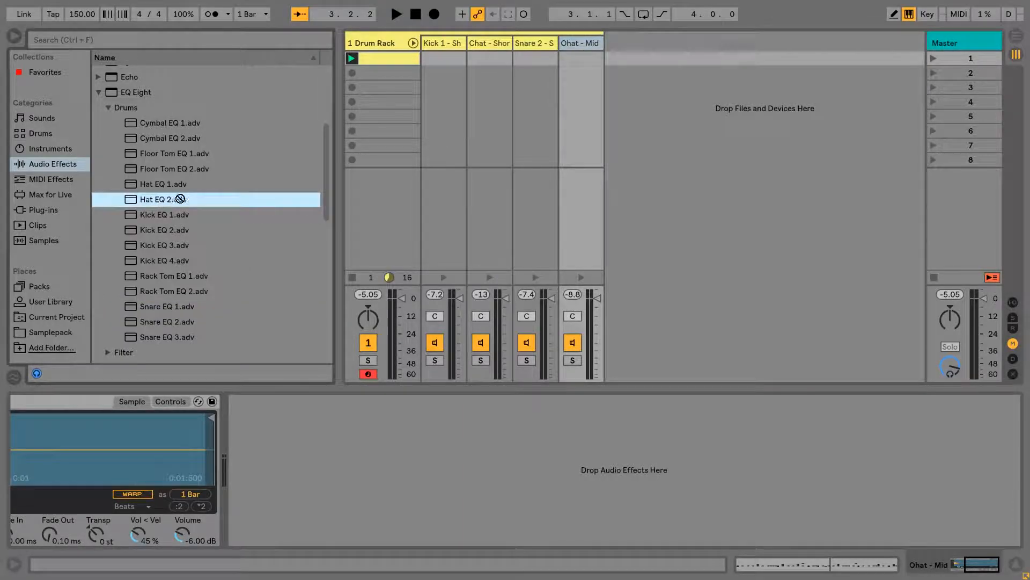
drag(584, 88, 584, 88)
key(space)
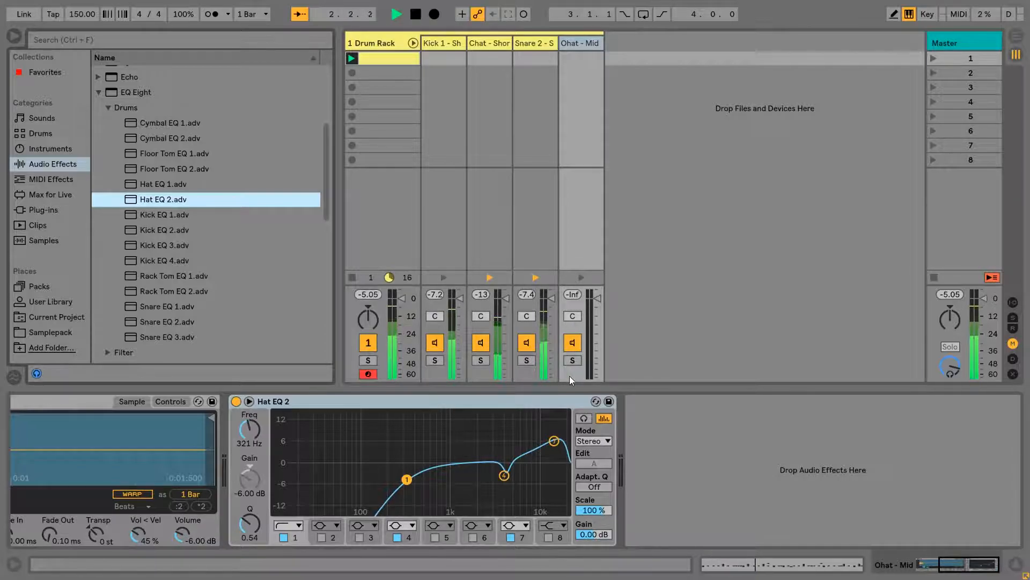
key(space)
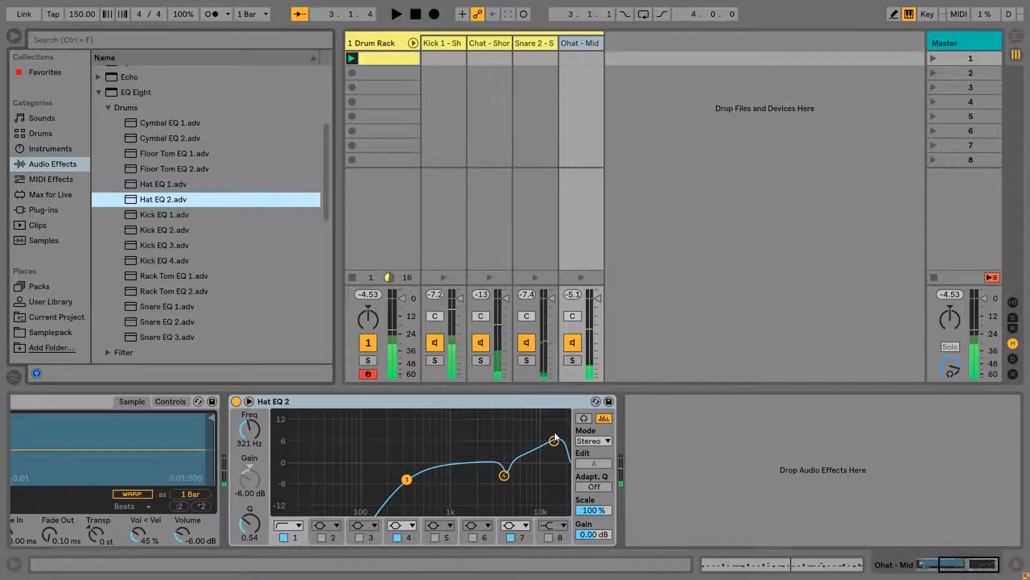
Step: Replace Hat EQ 2 on the Ohat - Mid chain with the Cymbal EQ 1 preset and start playback
click(171, 123)
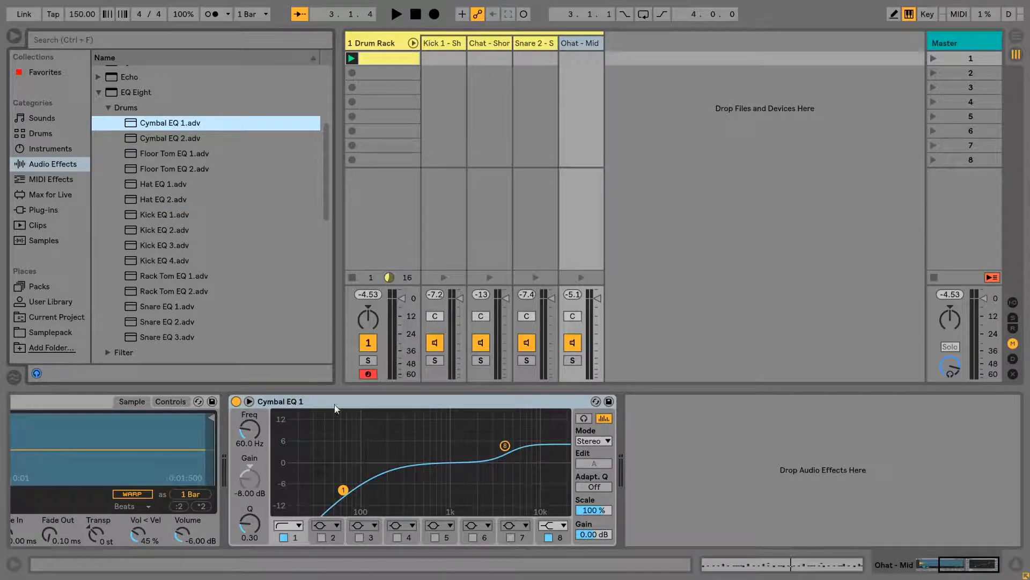
key(space)
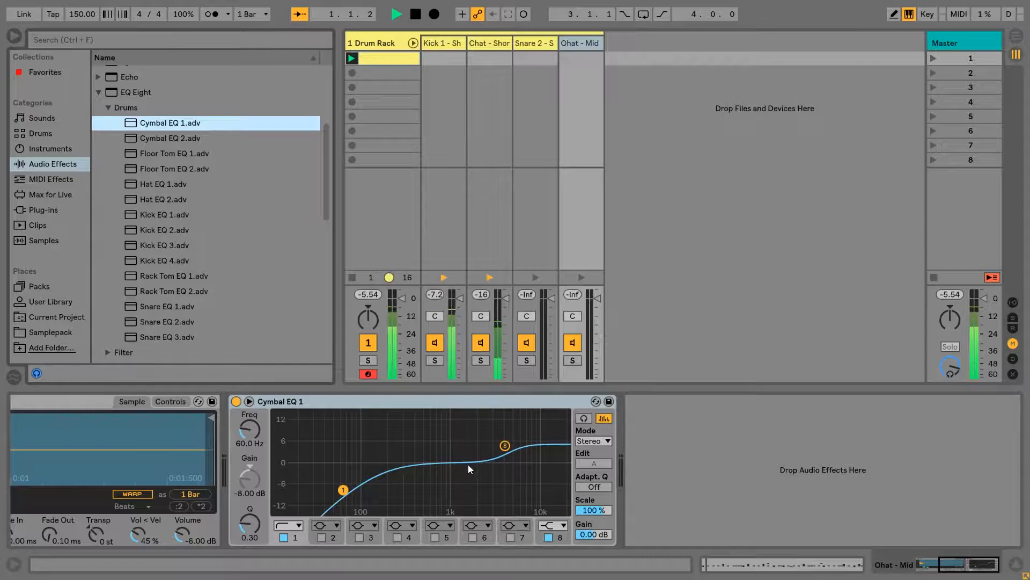
Step: Lower band 8 of Cymbal EQ 1 to about 2.60 dB at 4.54 kHz and move band 1 to about 278 Hz
click(505, 447)
drag(504, 447, 506, 453)
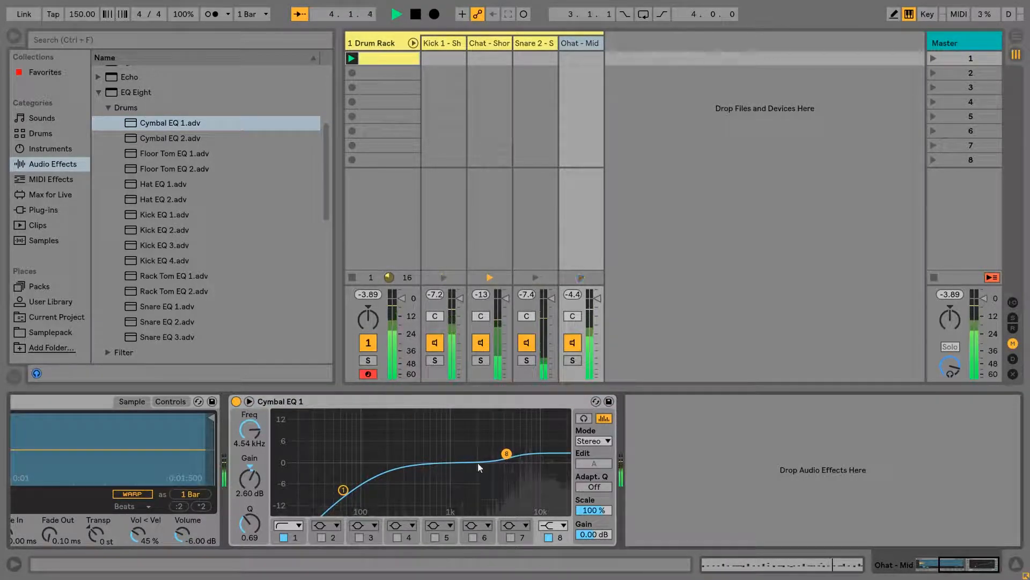
drag(341, 497, 400, 495)
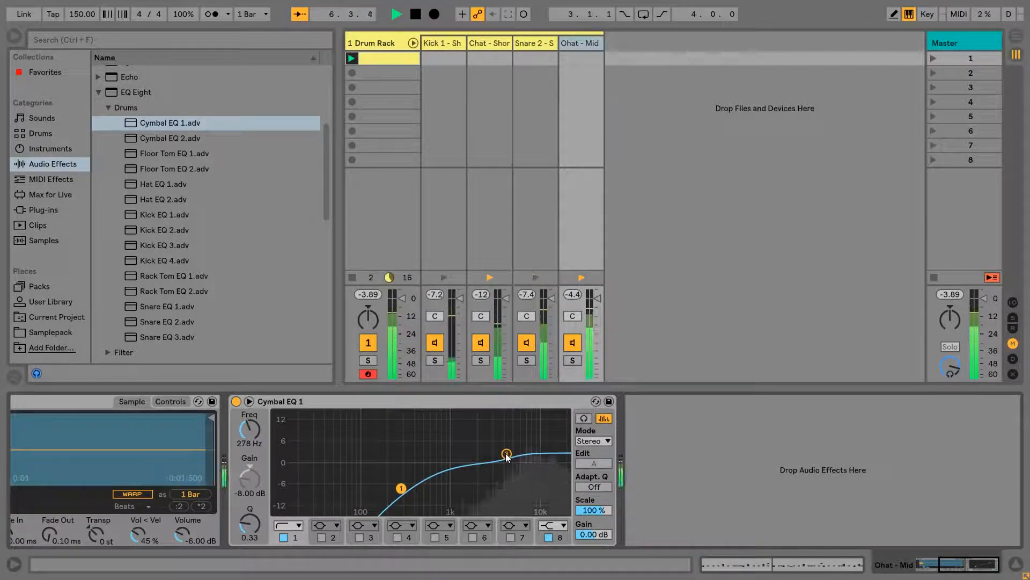
key(space)
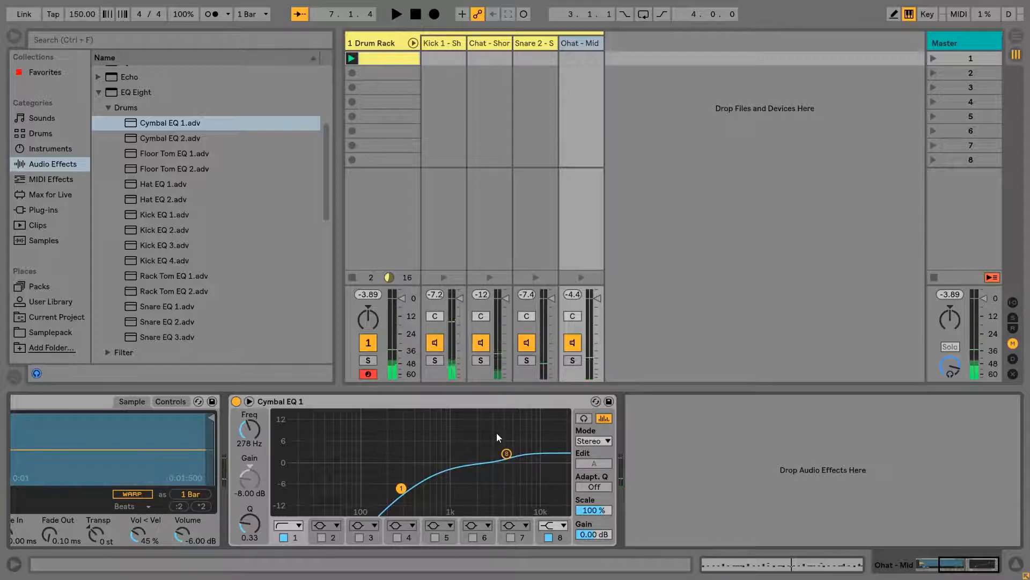
Step: Review the EQ curves on the Snare 2, Chat - Short and Kick 1 chains
click(543, 46)
click(490, 43)
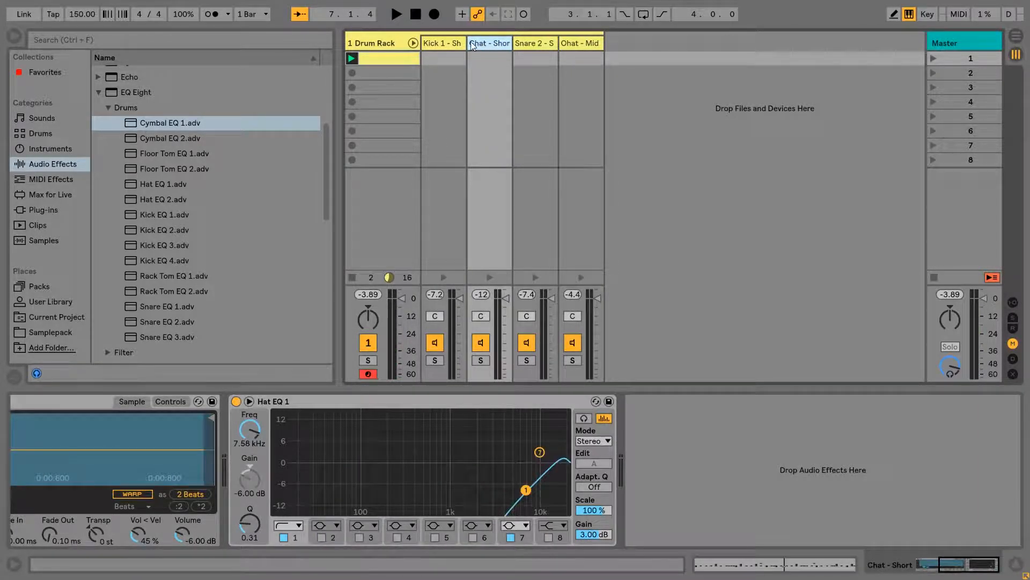
click(446, 43)
click(490, 42)
click(532, 44)
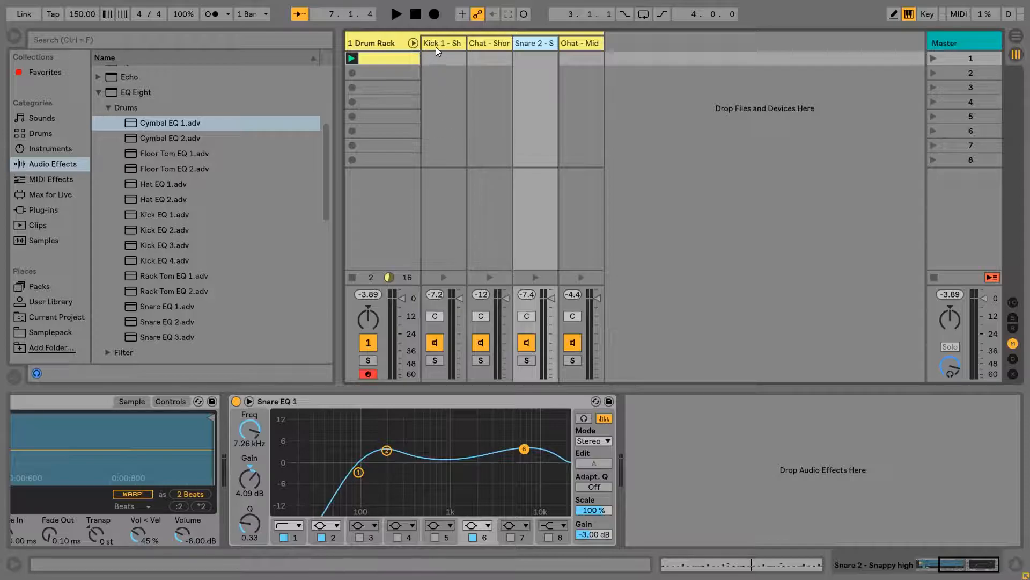
Step: Fold the Drum Rack's chains back into a single track and select the Drum Rack track
click(397, 46)
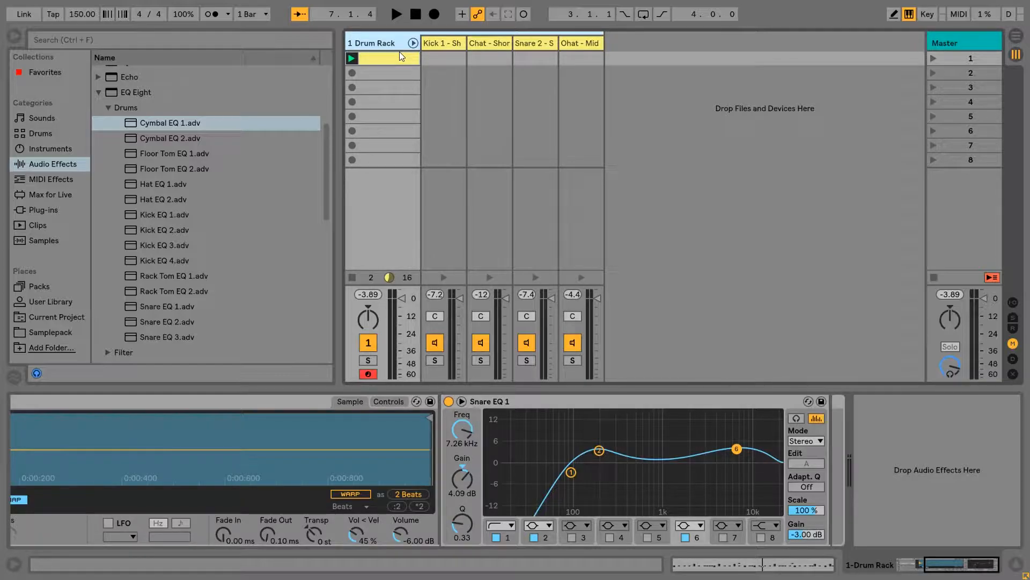
click(412, 44)
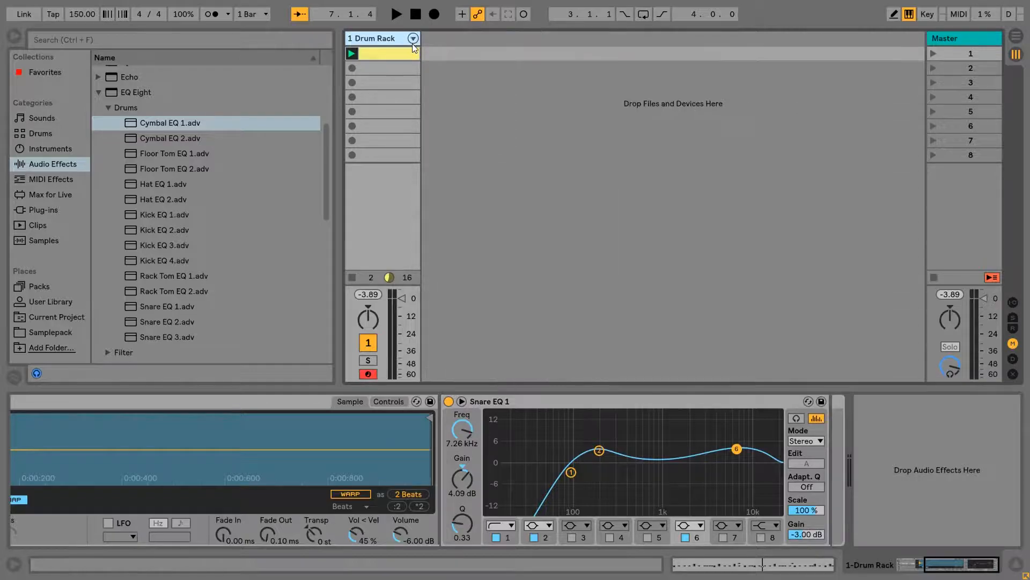
click(373, 41)
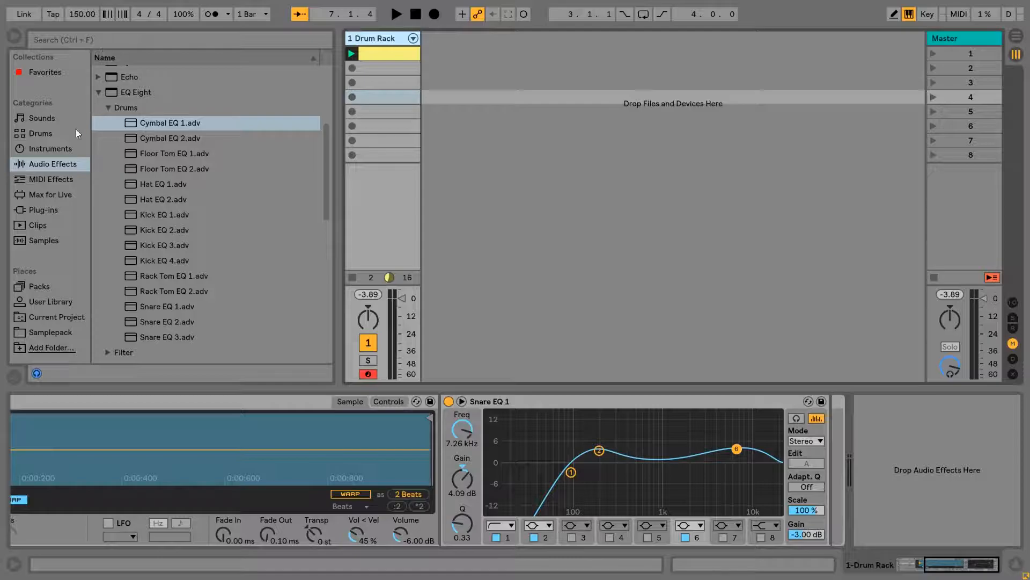
Step: Search the audio effects for "drum bus" and add the default Drum Buss to the track after the Drum Rack
click(166, 44)
text(drum bus)
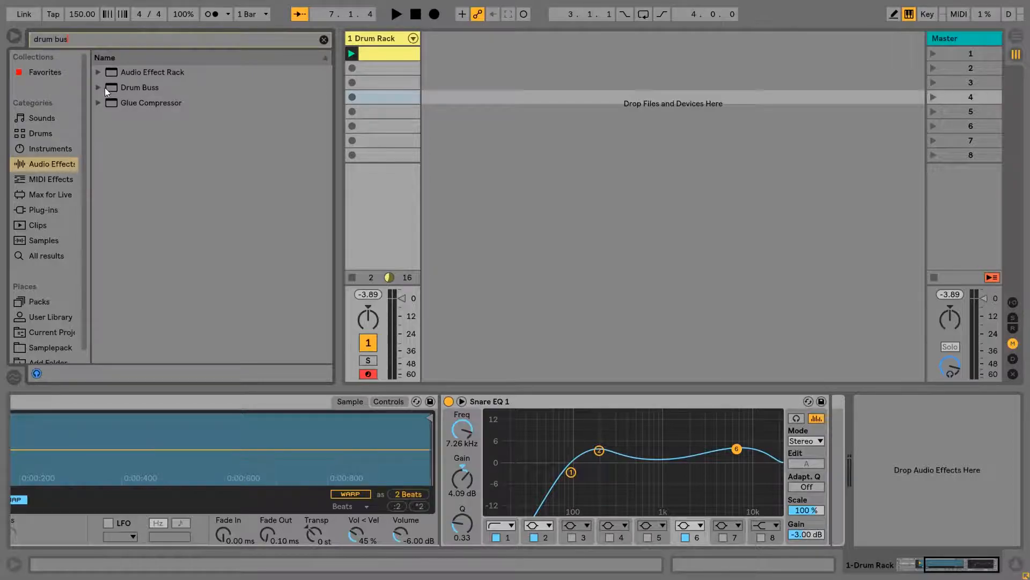
click(179, 87)
scroll(175, 121, down, 5)
scroll(213, 224, up, 5)
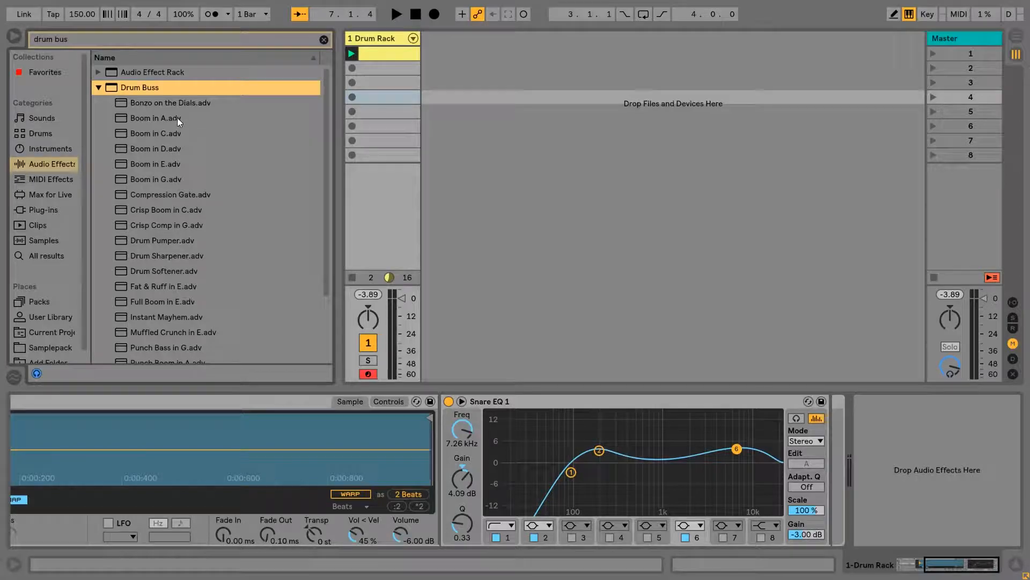
drag(139, 90, 213, 136)
drag(384, 81, 384, 82)
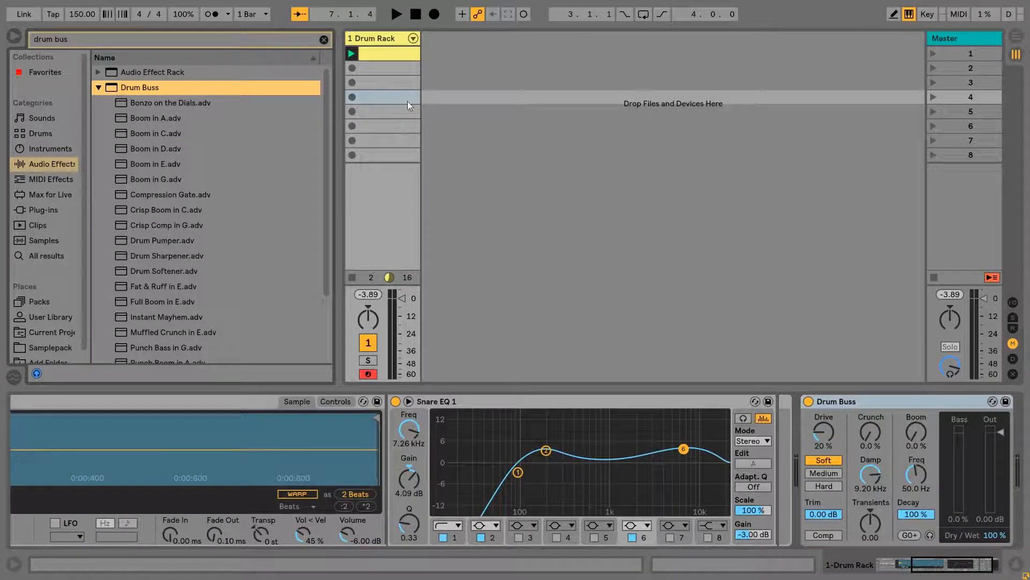
click(865, 400)
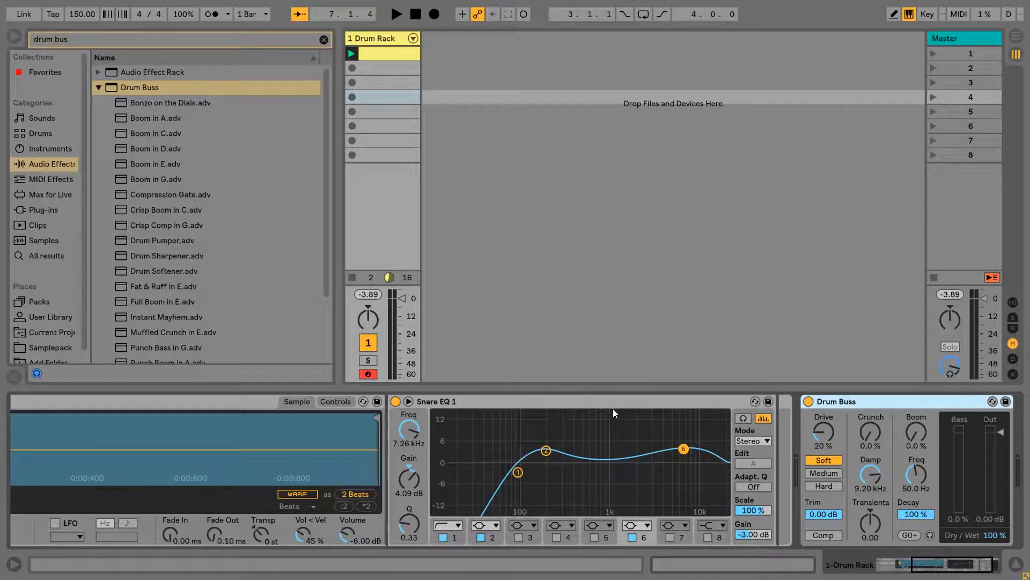
Step: Review the kick, closed hat, snare and open hat chains with their EQs and the Drum Buss that follows the rack
drag(935, 566, 889, 564)
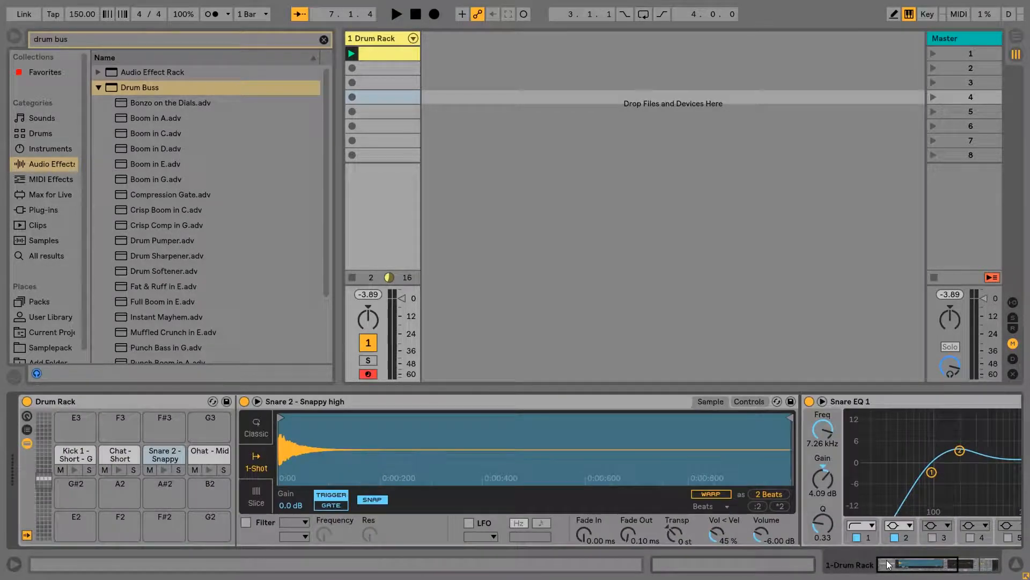
click(75, 454)
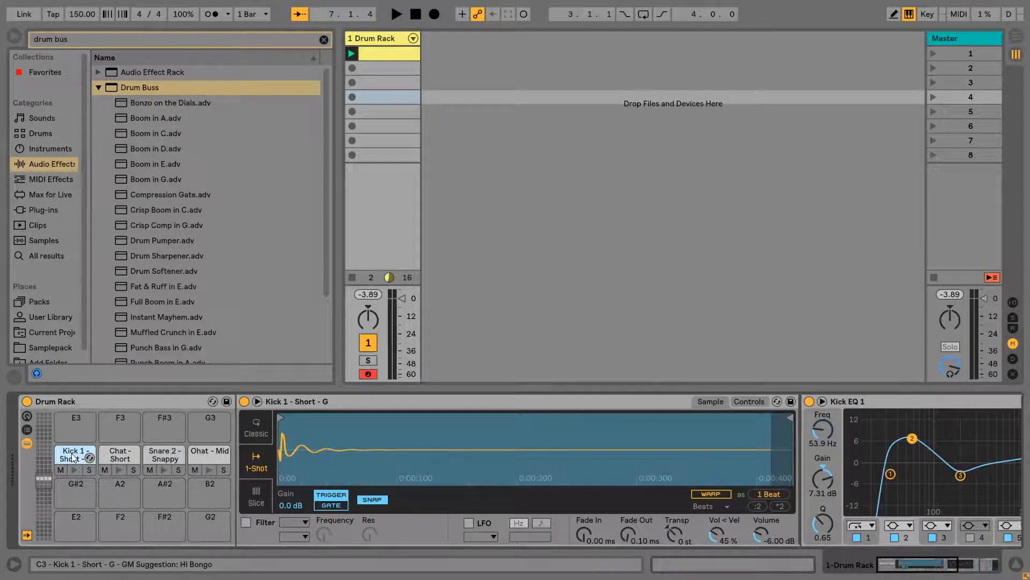
click(114, 454)
click(159, 454)
click(69, 455)
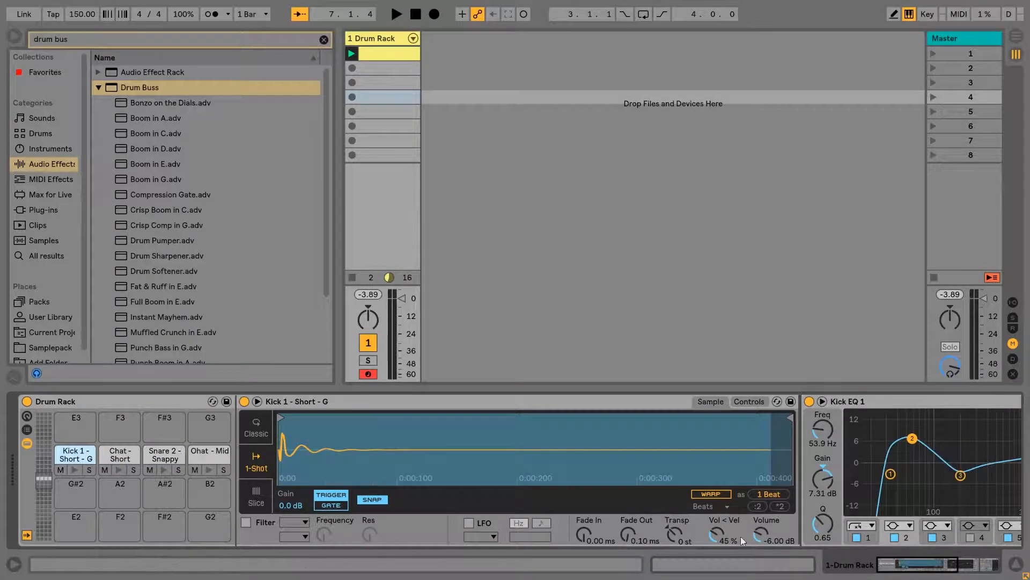
drag(898, 564, 971, 557)
click(205, 455)
click(159, 459)
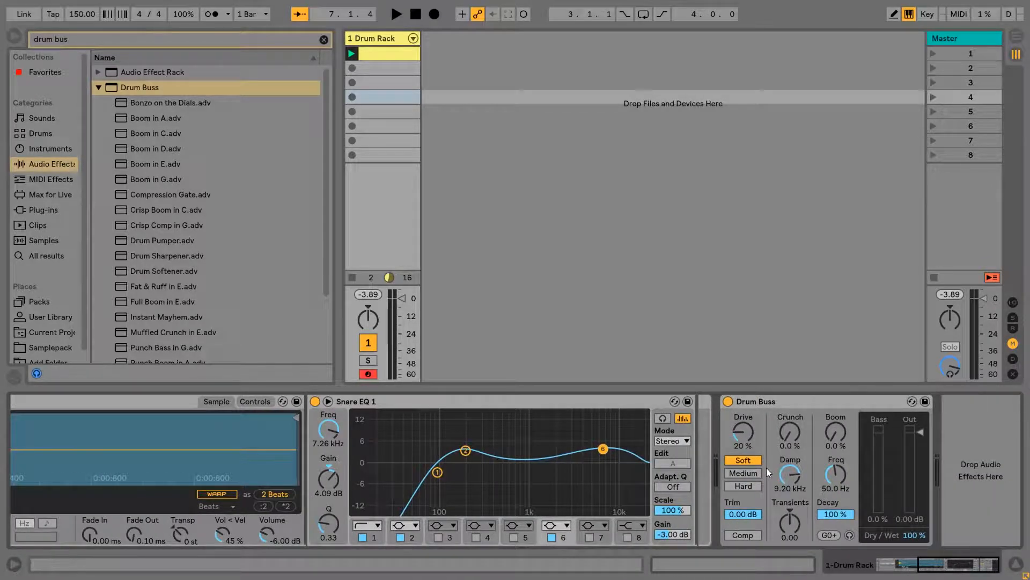
drag(923, 563, 883, 564)
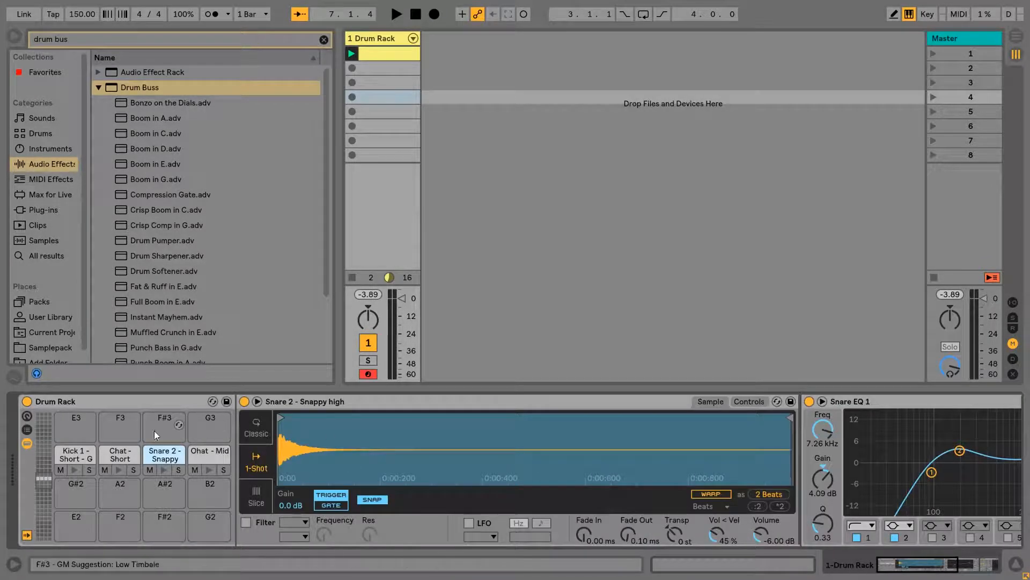
click(121, 454)
click(75, 454)
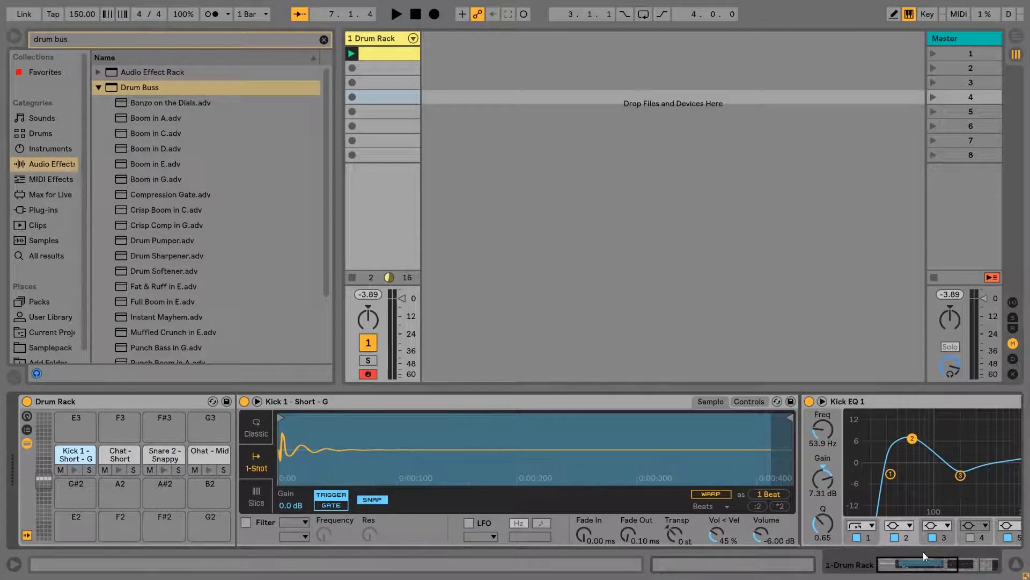
drag(921, 567, 961, 565)
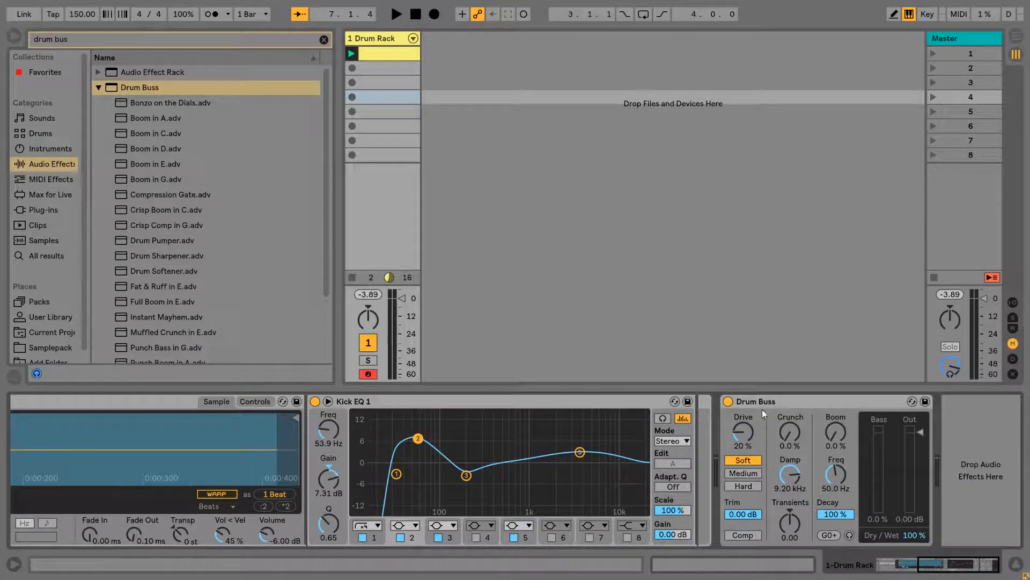
Step: Play the beat and compare it with Drum Buss bypassed and enabled at its default settings
key(space)
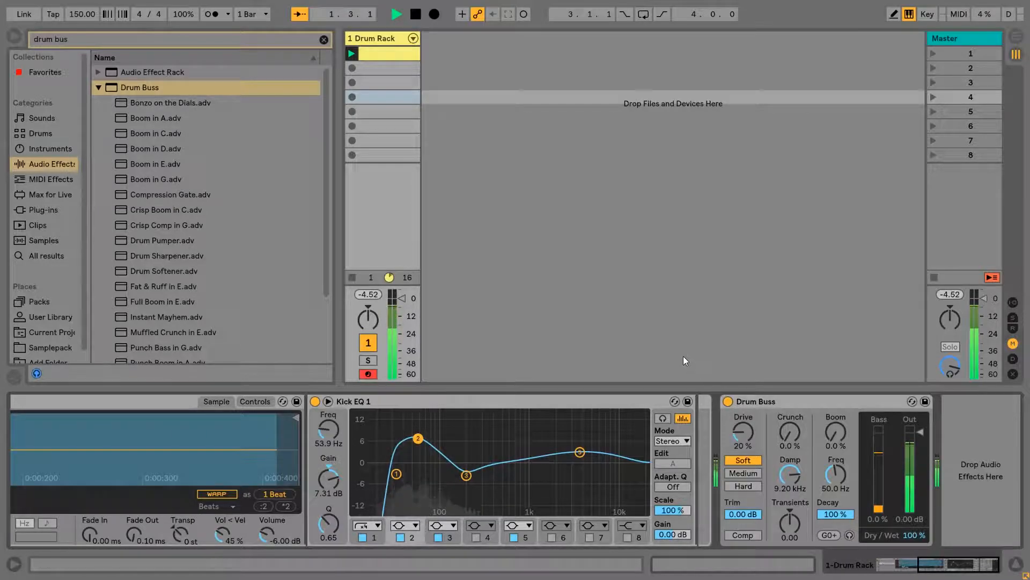
click(728, 402)
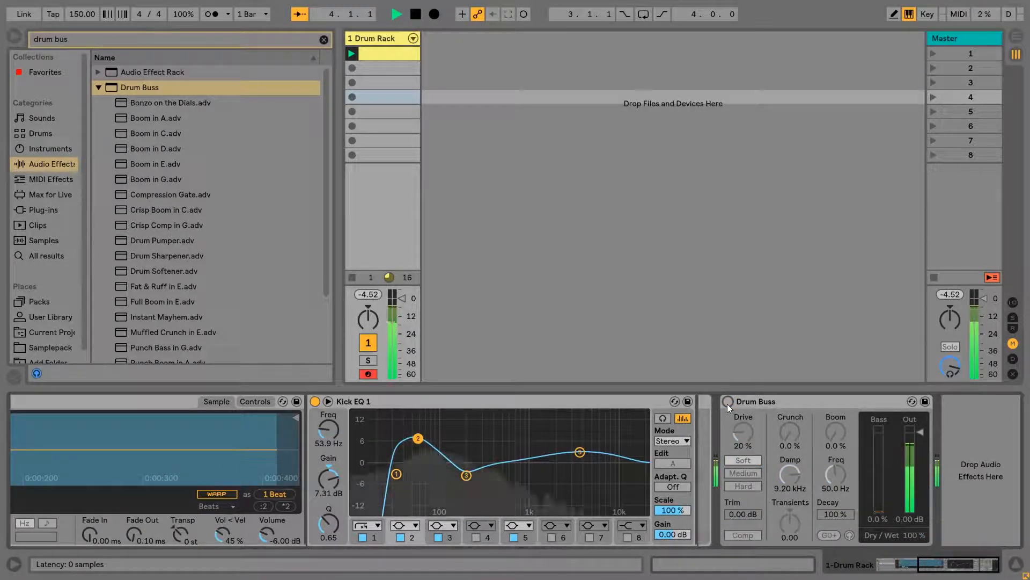
click(728, 401)
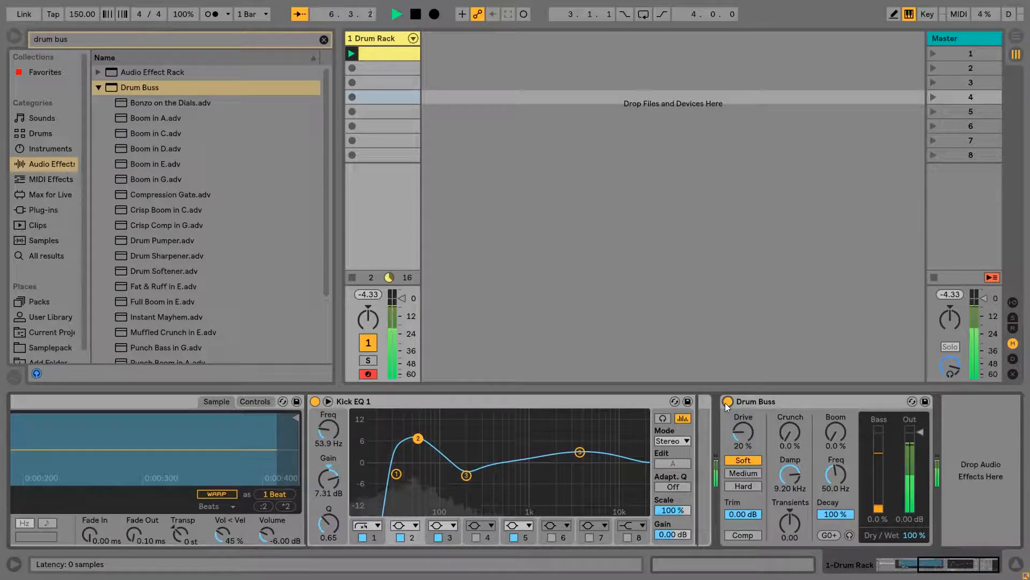
key(space)
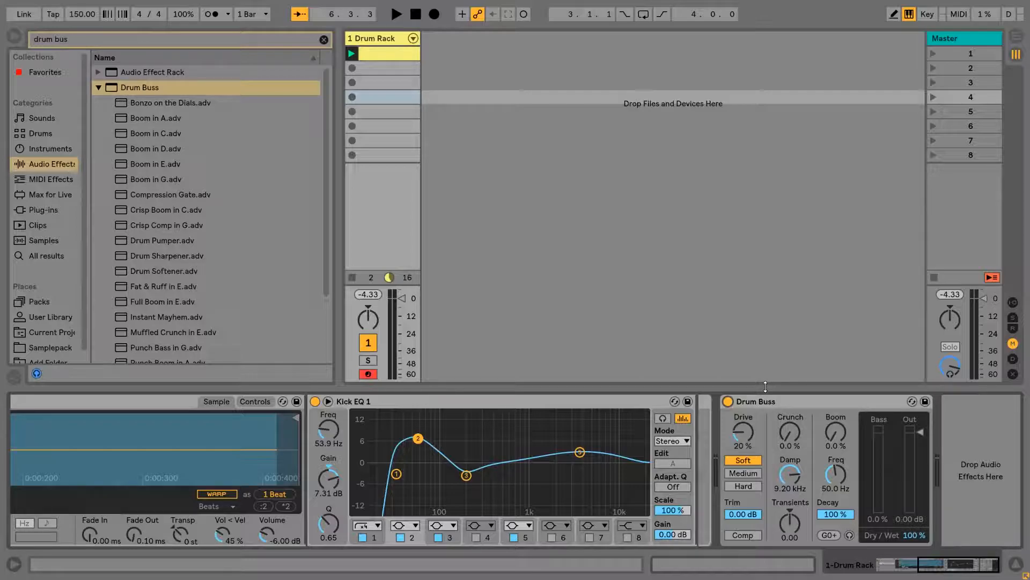
Step: During playback, try raising Drum Buss's Boom, reset it to 0.0 %, and set Crunch to 21 %
key(space)
drag(832, 430, 832, 402)
double_click(836, 431)
mouse_move(790, 432)
mouse_down()
mouse_move(790, 396)
mouse_move(790, 435)
mouse_up()
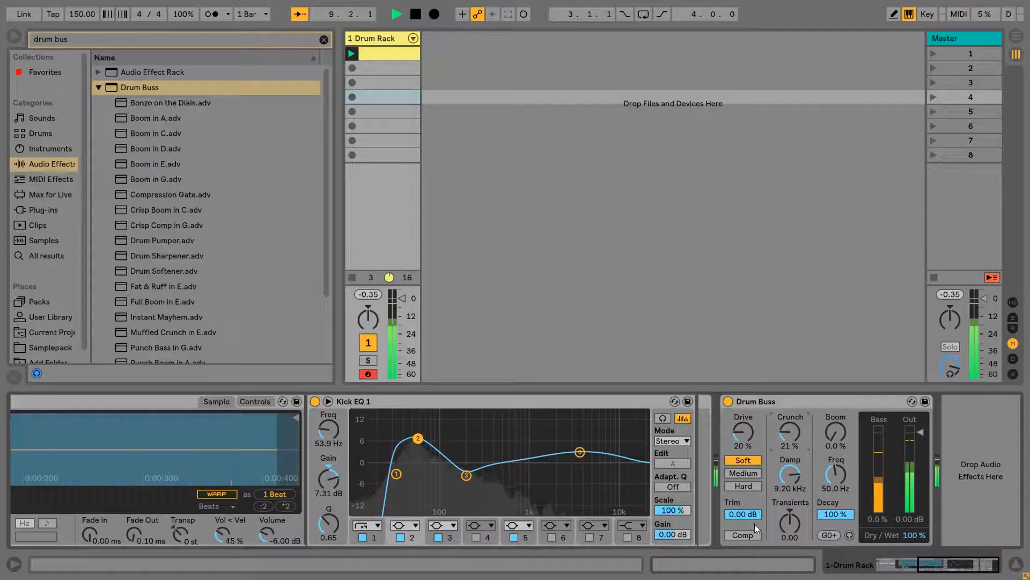
Step: Audition the Hard and Soft drive types in Drum Buss and choose Medium, leaving Drive at 20 %
click(744, 486)
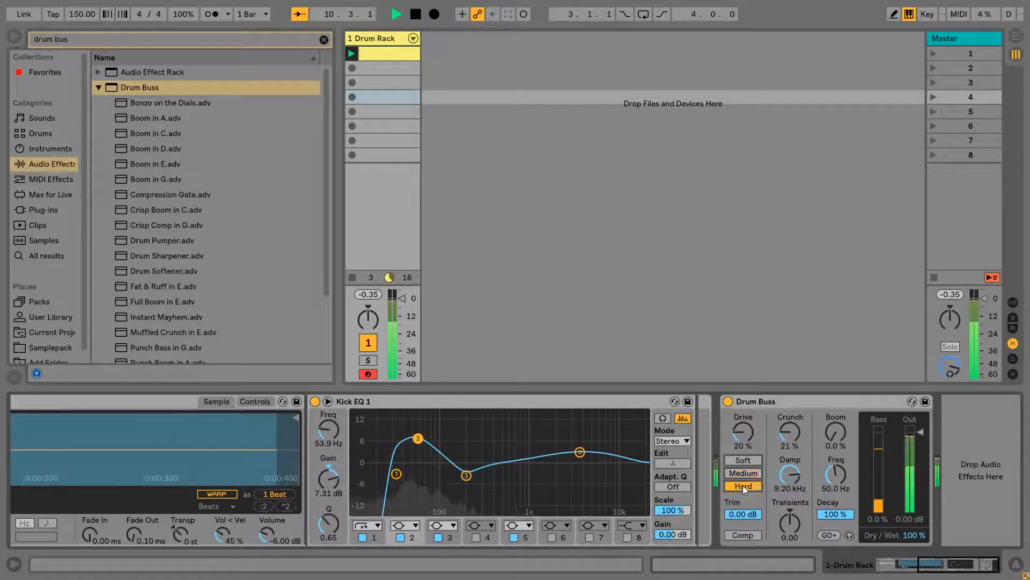
click(743, 460)
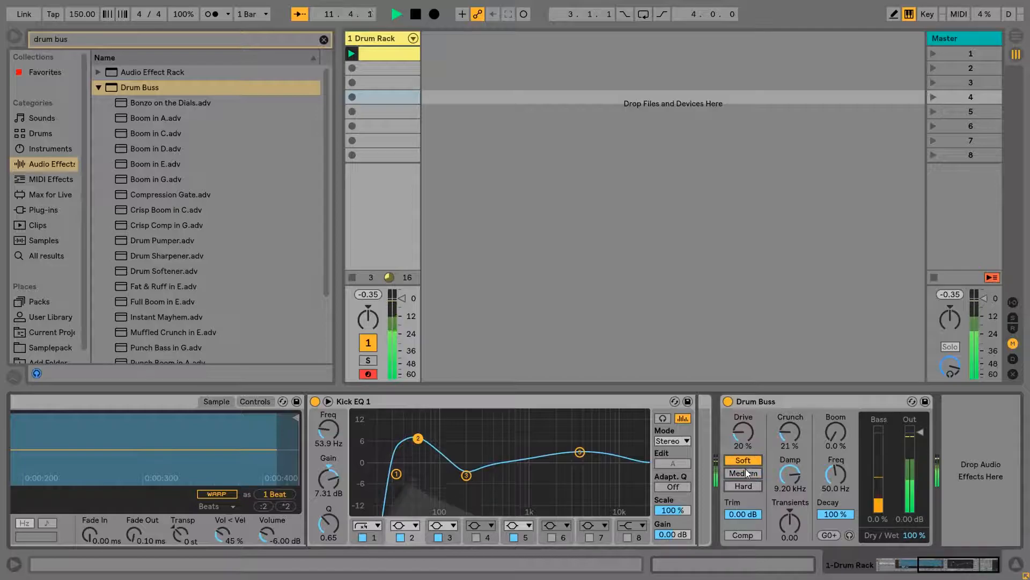
click(743, 473)
drag(743, 432, 791, 430)
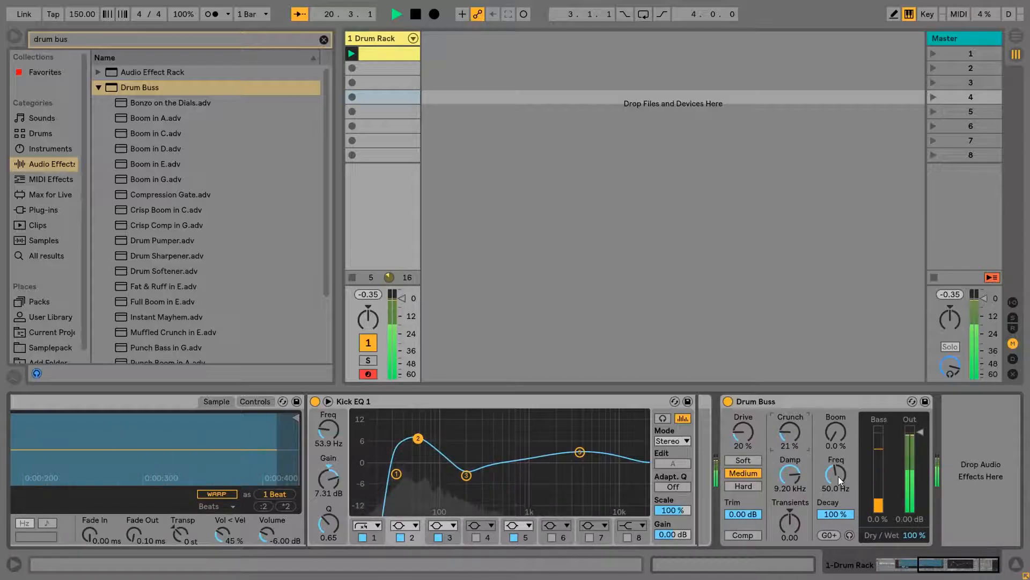
Step: Set Drum Buss's Damp to 9.34 kHz and Transients to 0.05, and stop playback
mouse_move(800, 470)
mouse_down()
mouse_move(801, 498)
mouse_move(800, 467)
mouse_up()
mouse_move(790, 532)
mouse_down()
mouse_move(789, 553)
mouse_move(789, 529)
mouse_up()
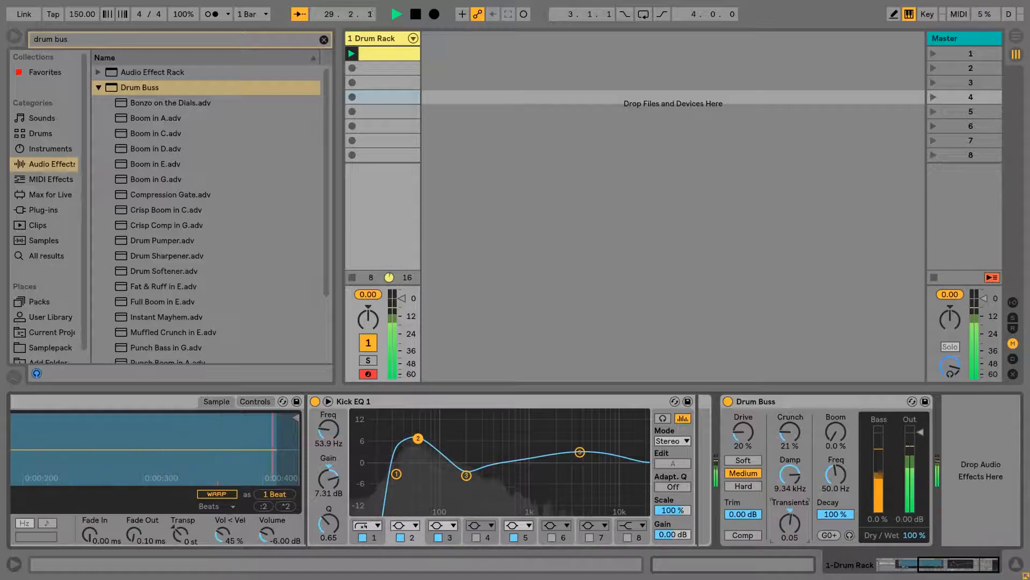
key(space)
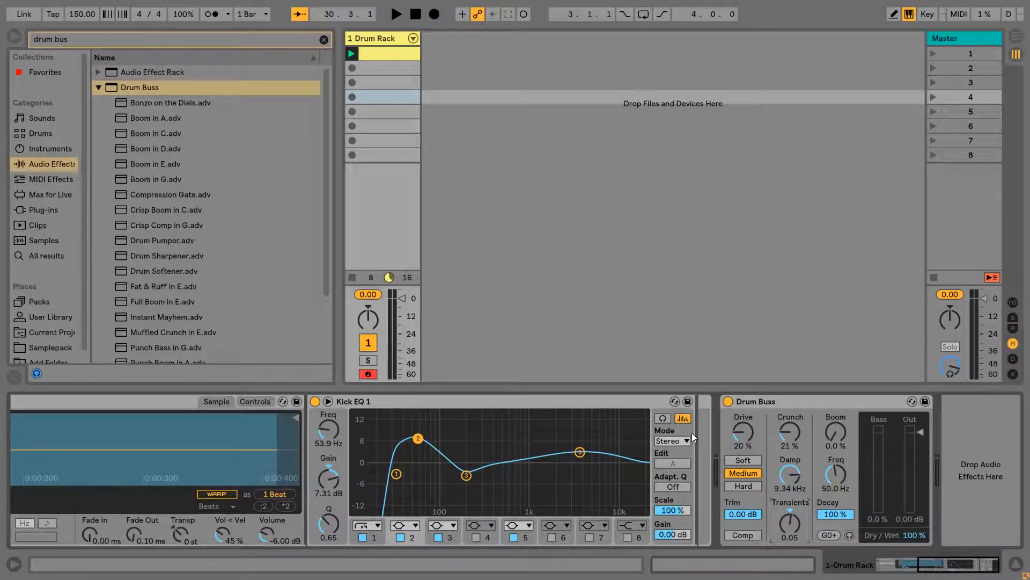
Step: Play the beat and compare the adjusted Drum Buss against its bypassed state, leaving it enabled
key(space)
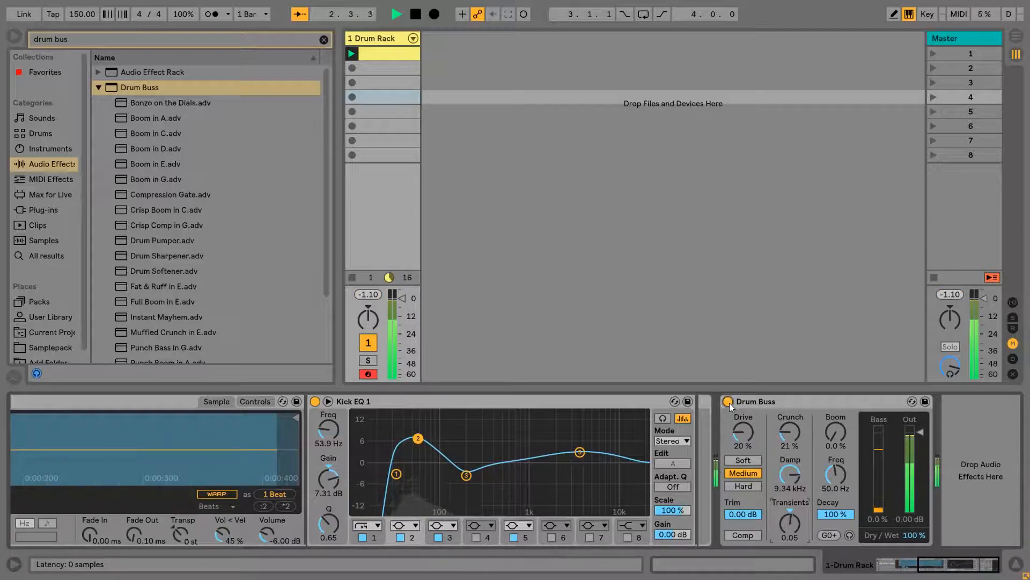
click(729, 402)
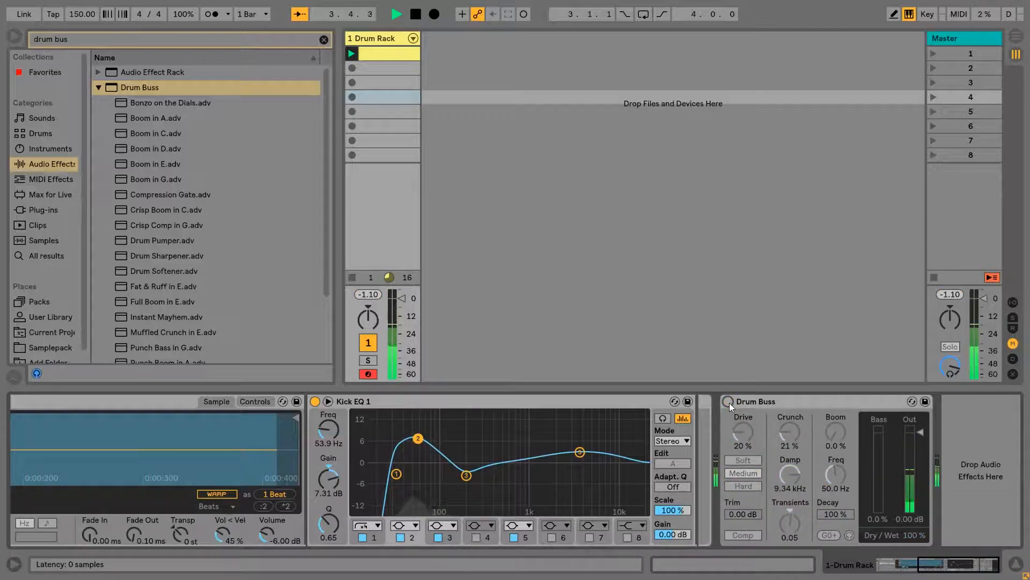
click(728, 402)
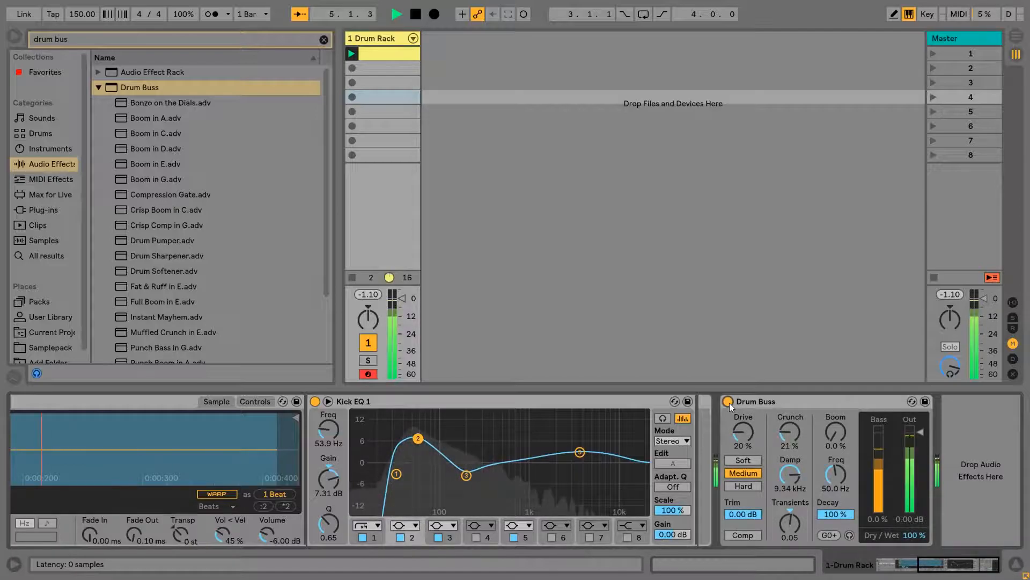
key(space)
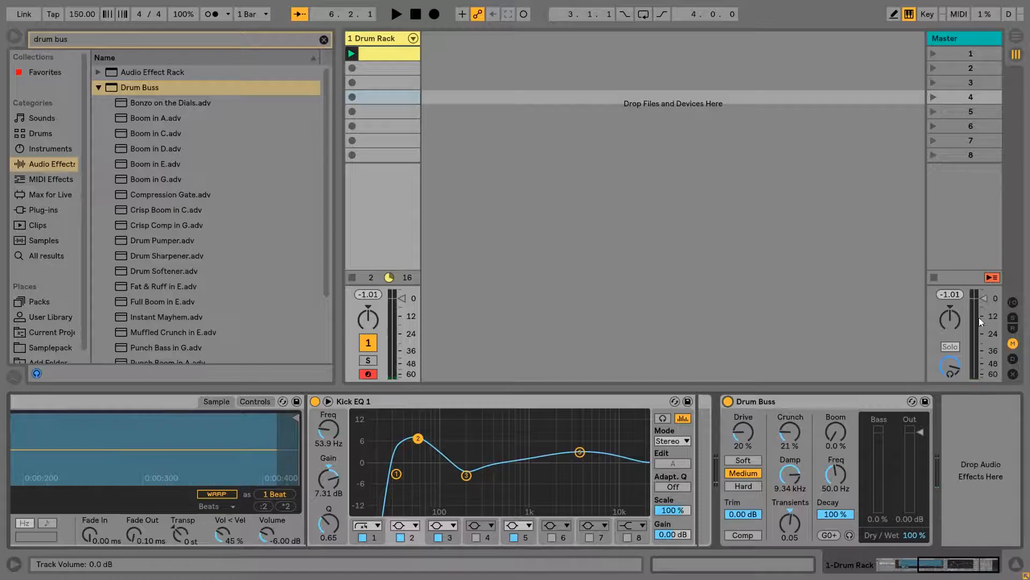
click(728, 402)
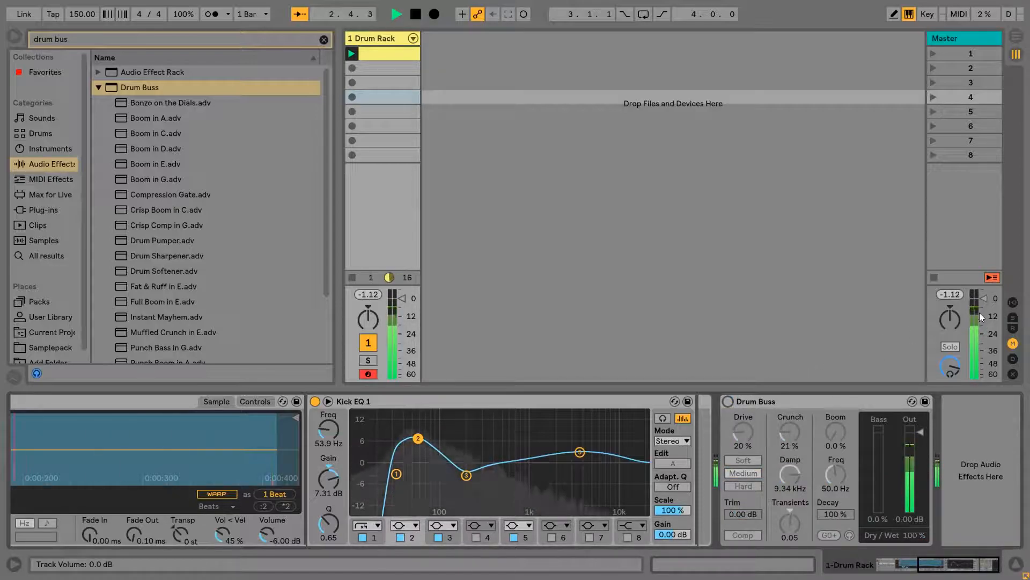
click(729, 402)
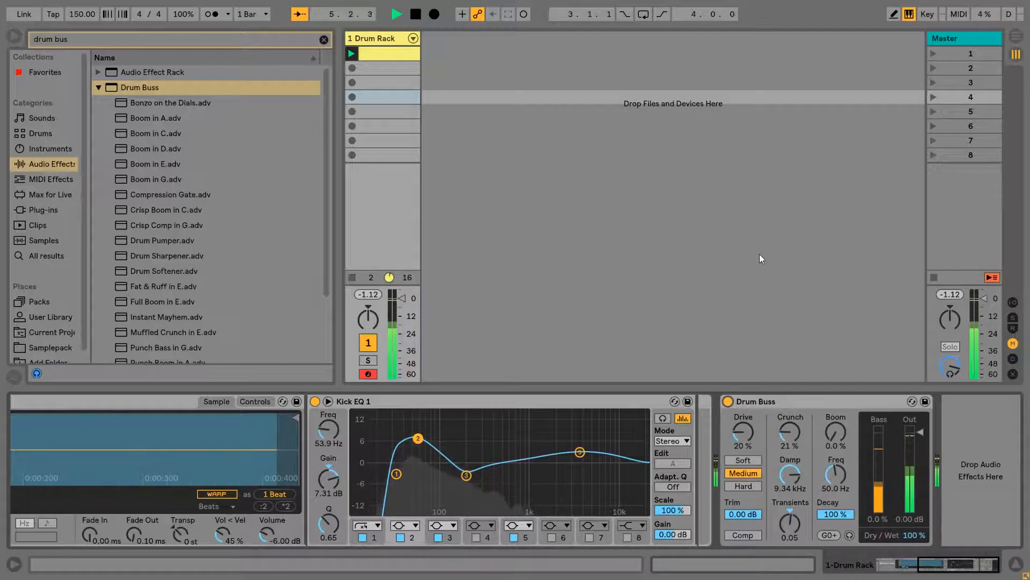
key(space)
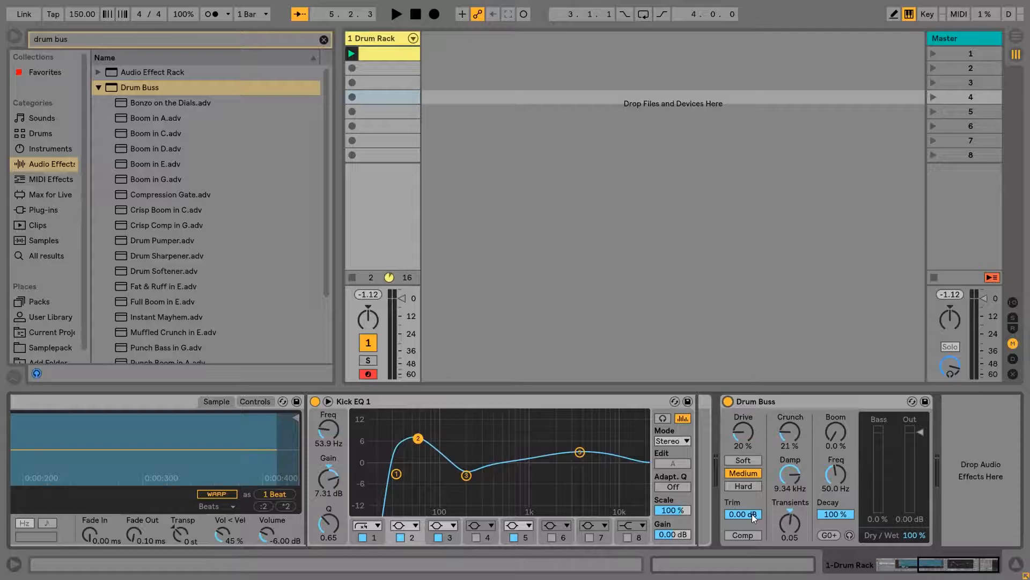
Step: Enlarge the mixer's level meters and check the Master peak level with Drum Buss bypassed and with it enabled
drag(979, 286, 956, 182)
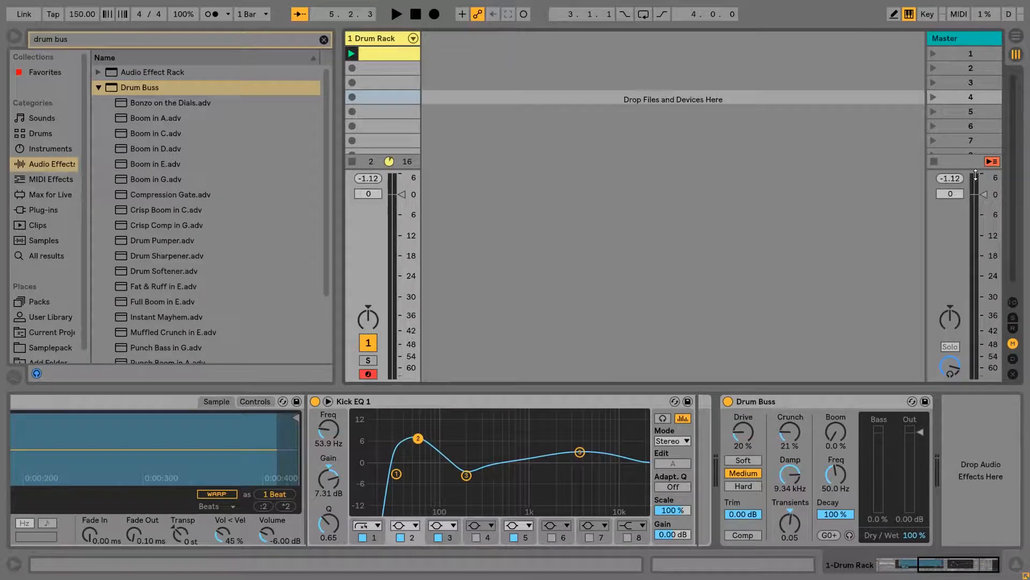
click(728, 402)
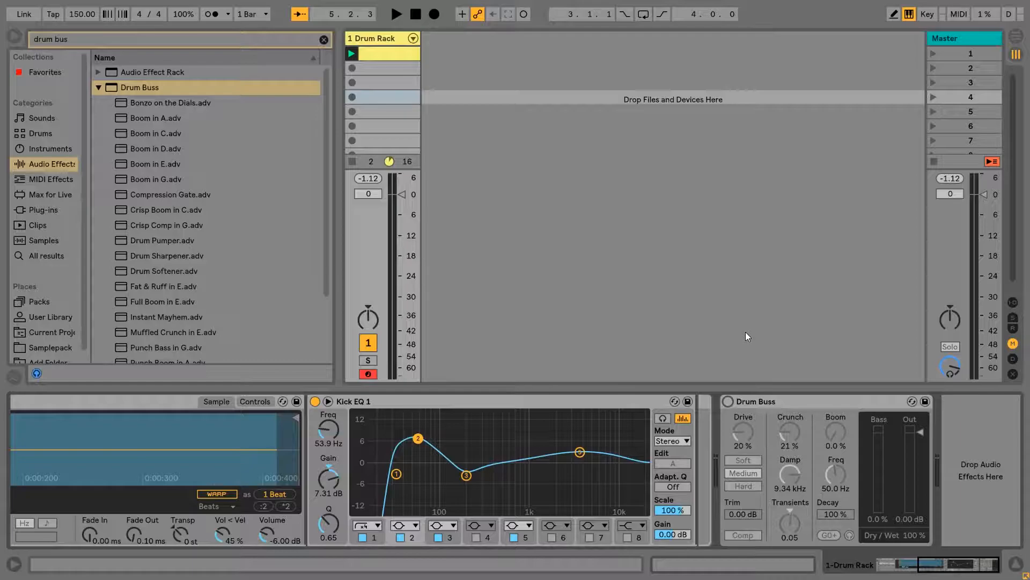
key(space)
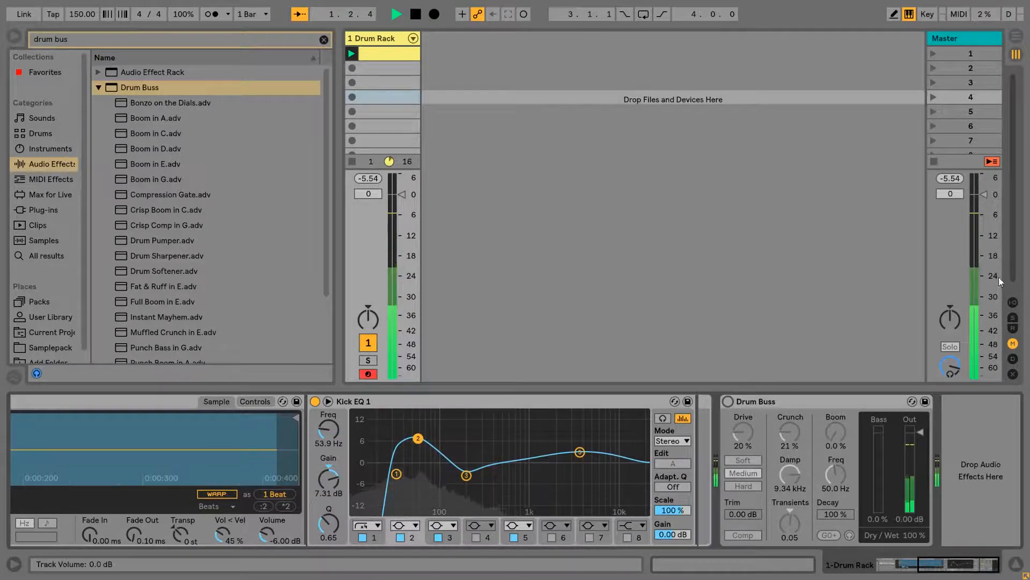
key(space)
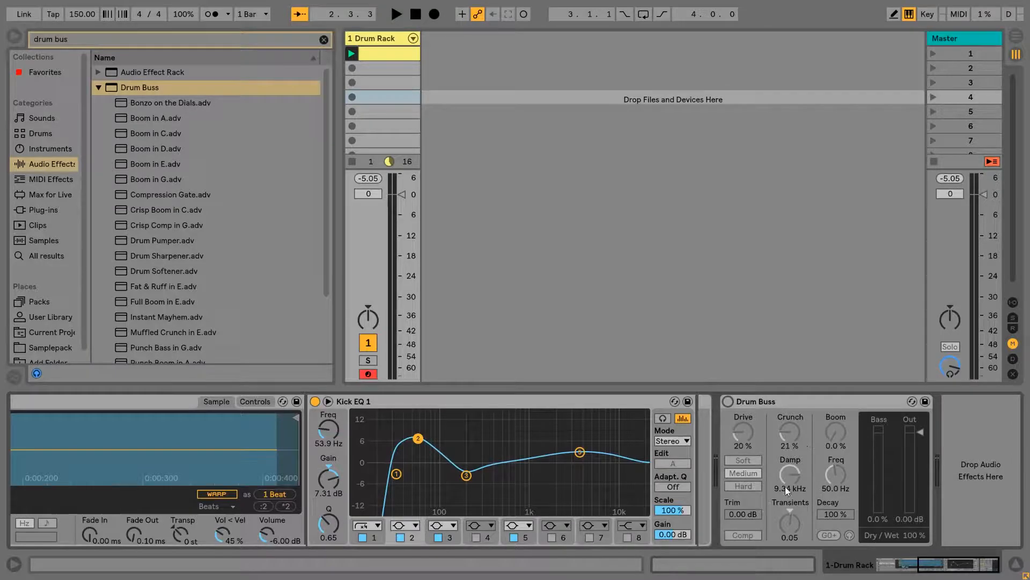
click(729, 401)
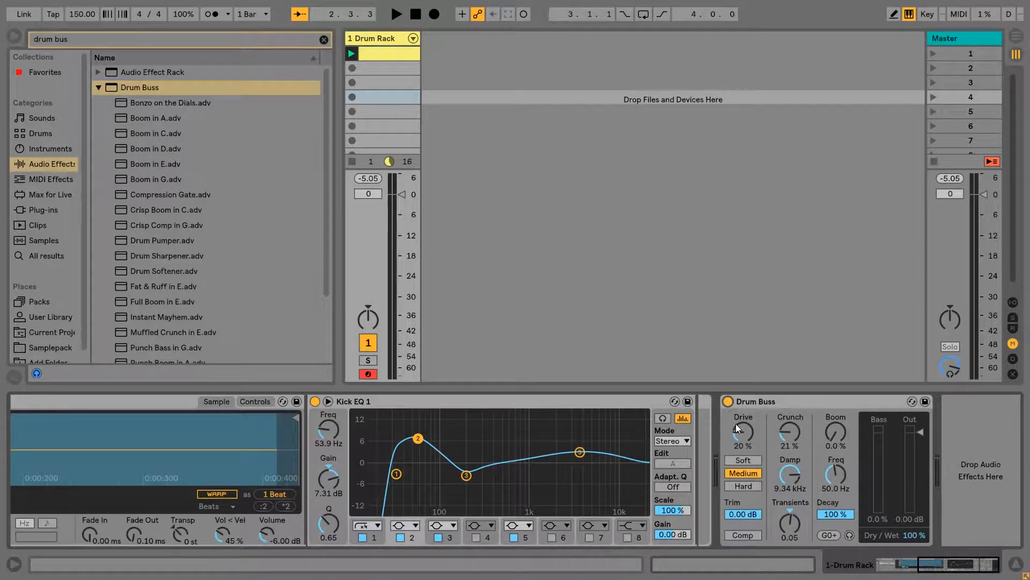
key(space)
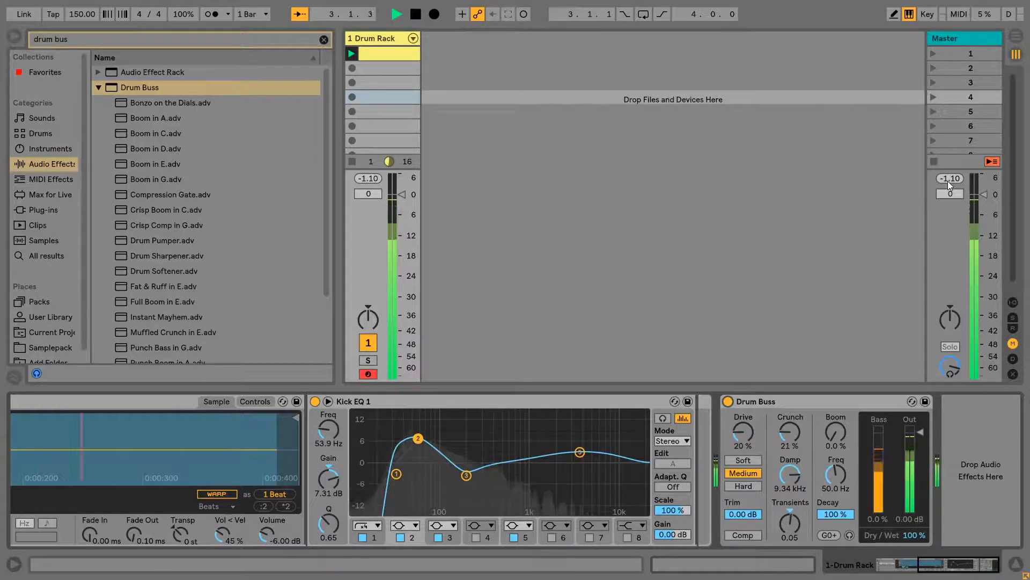
key(space)
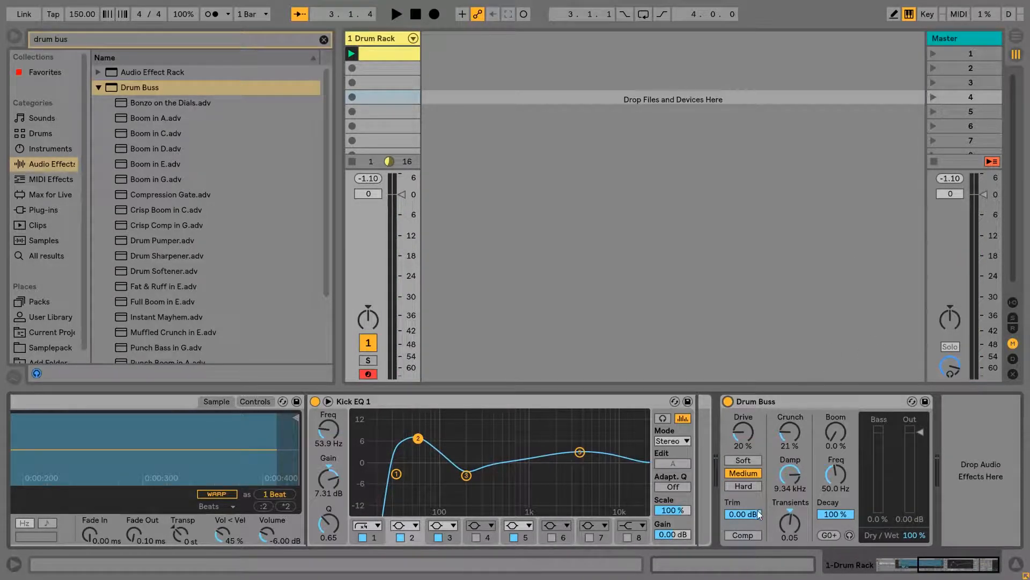
Step: Try Drum Buss's Trim at -4 dB and at -5 dB, playing the beat each time to check the Master peak level
text(-4)
key(Return)
key(space)
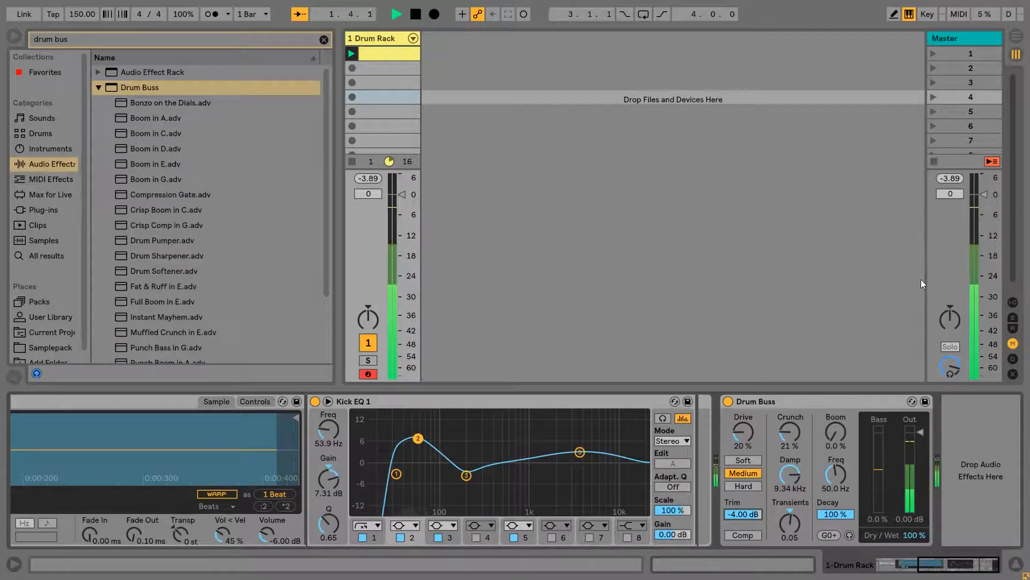
key(space)
click(742, 515)
text(-5)
key(Return)
key(space)
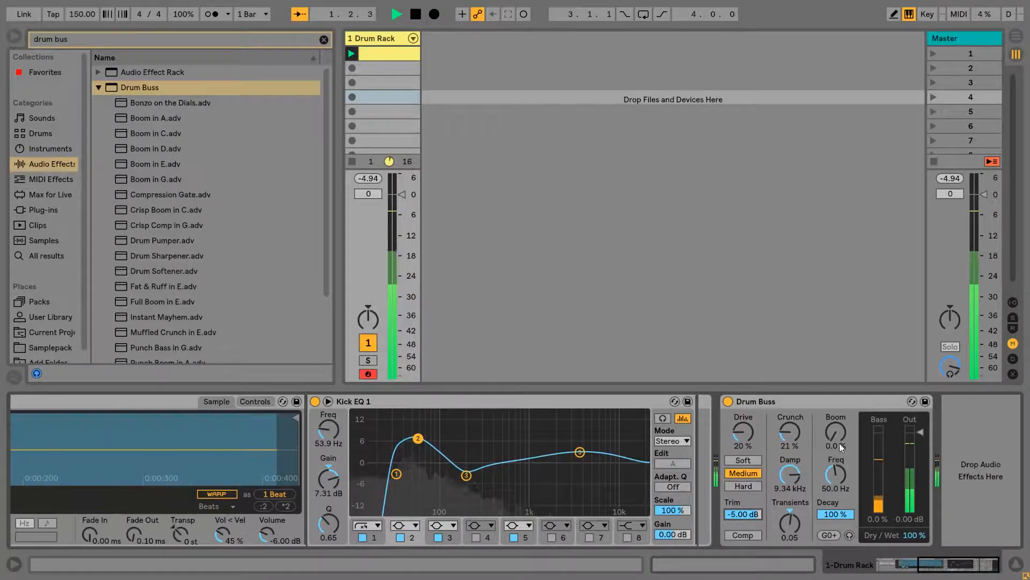
key(space)
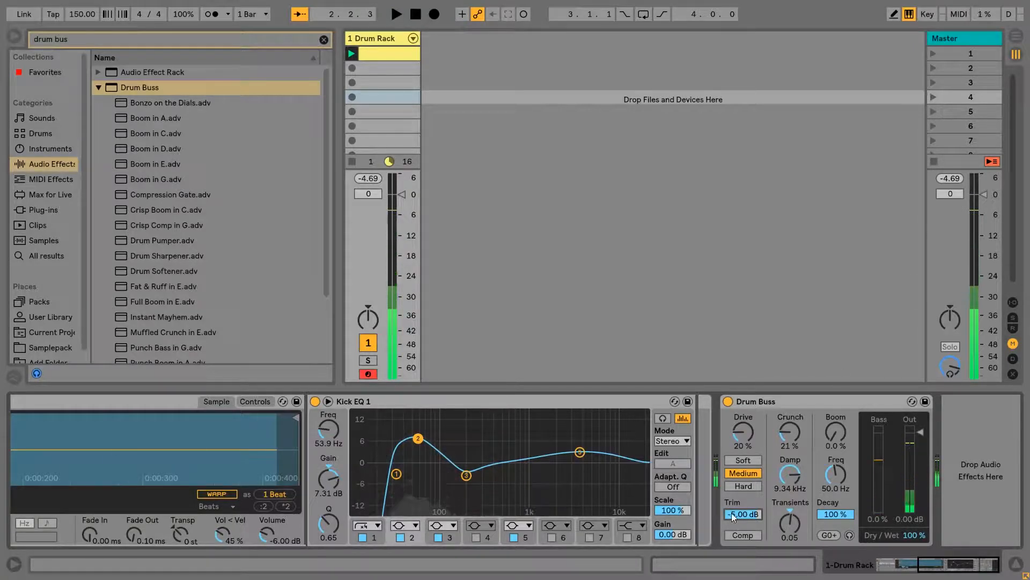
Step: Set Drum Buss's Trim to -6 dB and play the beat to check the Master peak level
click(732, 513)
text(-6)
key(Return)
key(space)
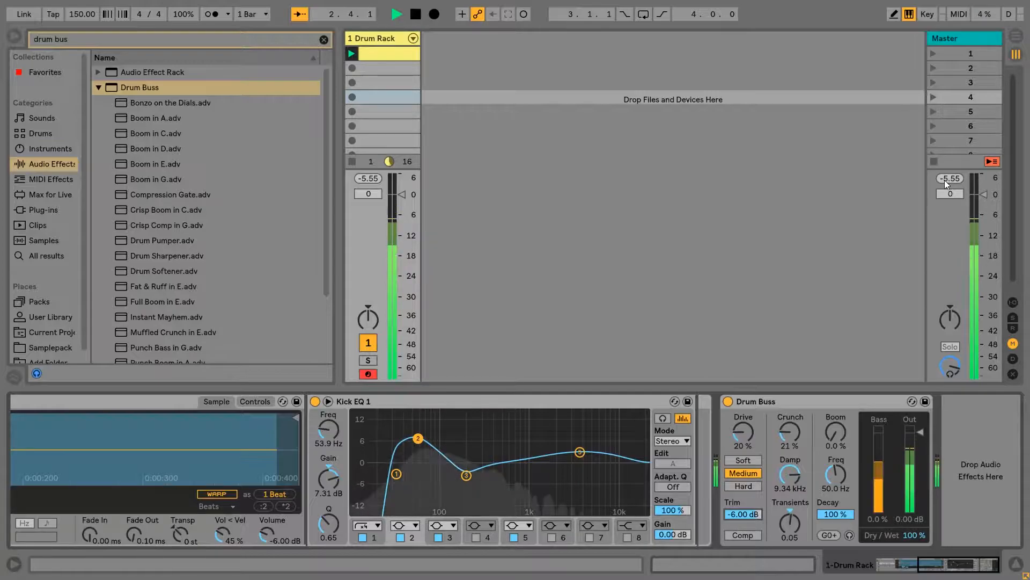
key(space)
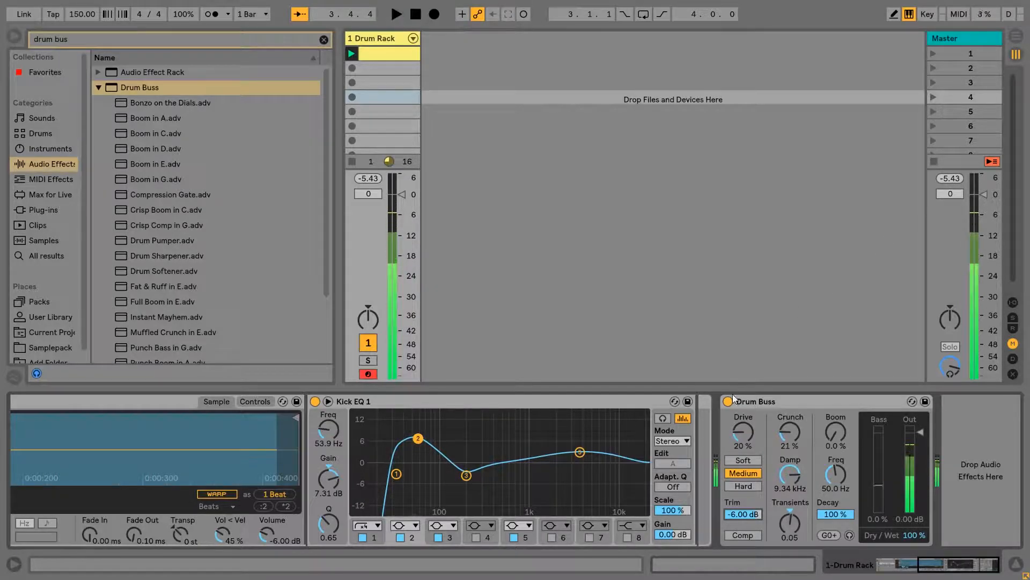
Step: Play the beat and compare the level-matched Drum Buss bypassed and enabled, leaving it enabled and playback stopped
click(728, 401)
key(space)
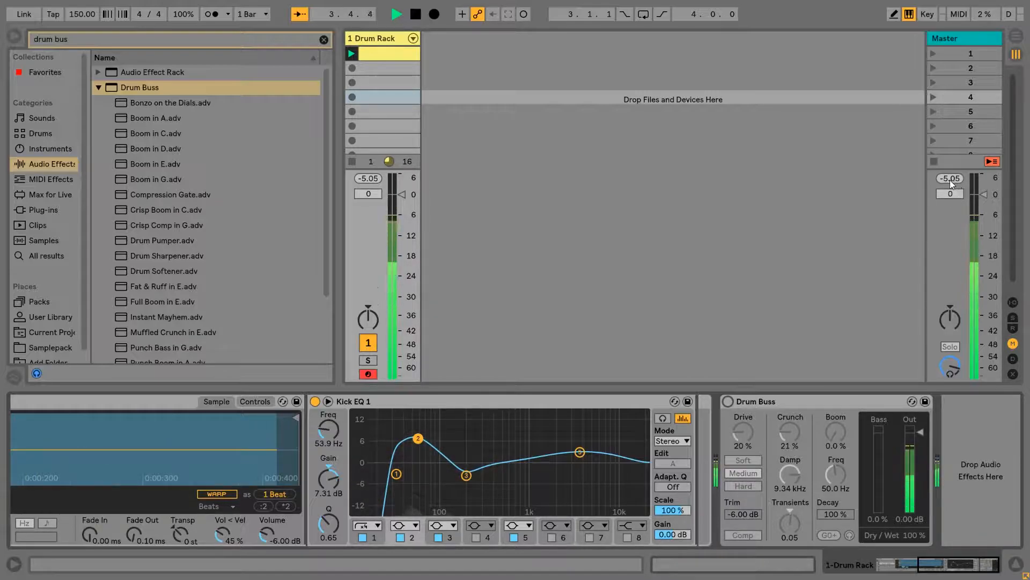
click(729, 402)
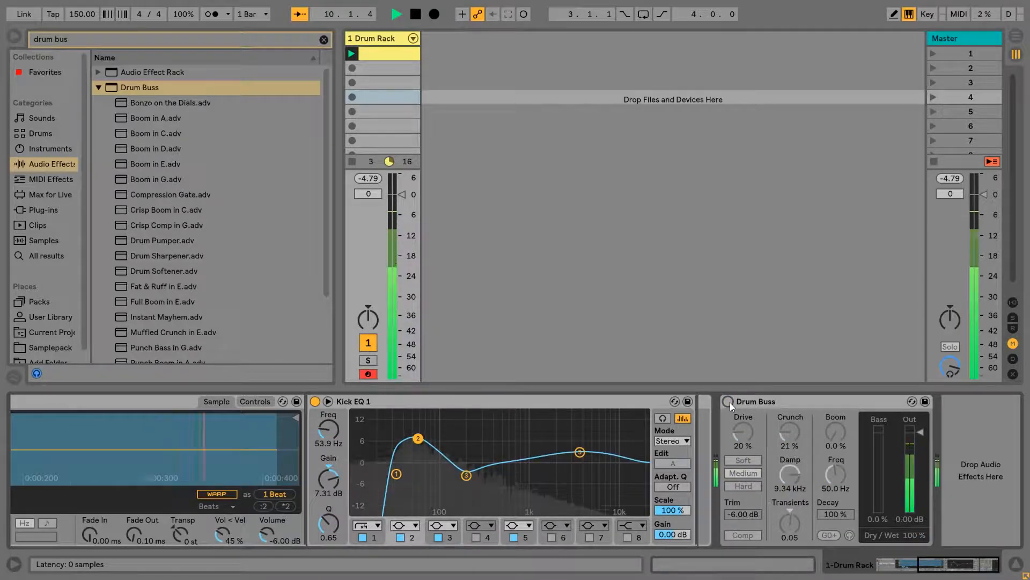
click(729, 401)
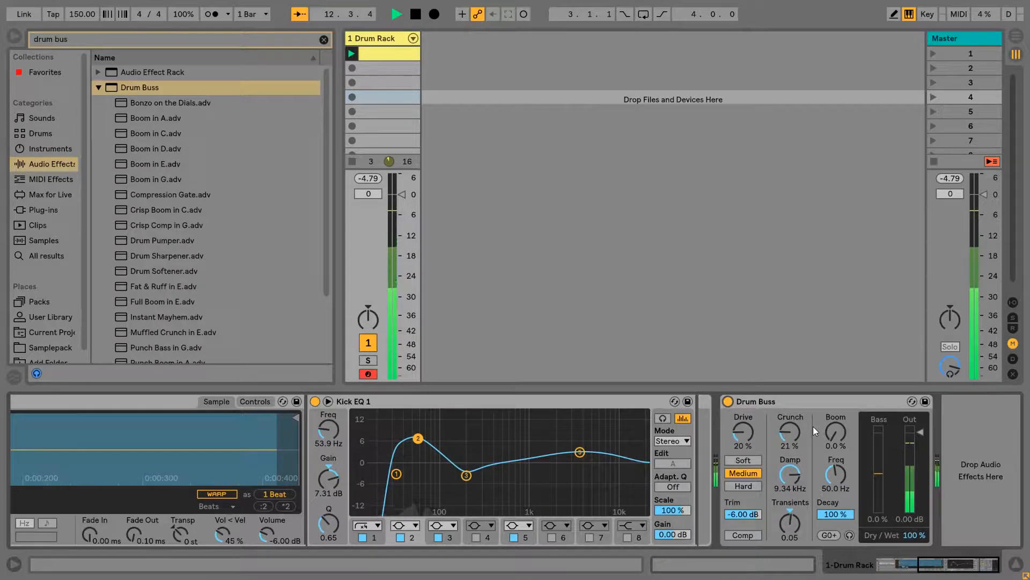
key(space)
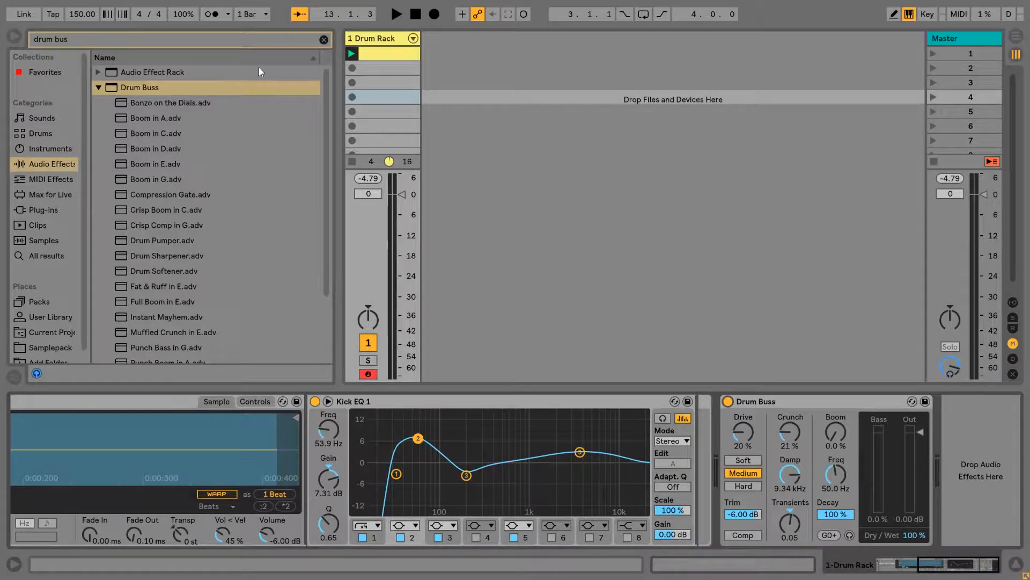
Step: Clear the browser search and look through the Compressor presets among the audio effects, collapsing the Drum Buss and Compressor folders
click(324, 40)
scroll(273, 75, up, 2)
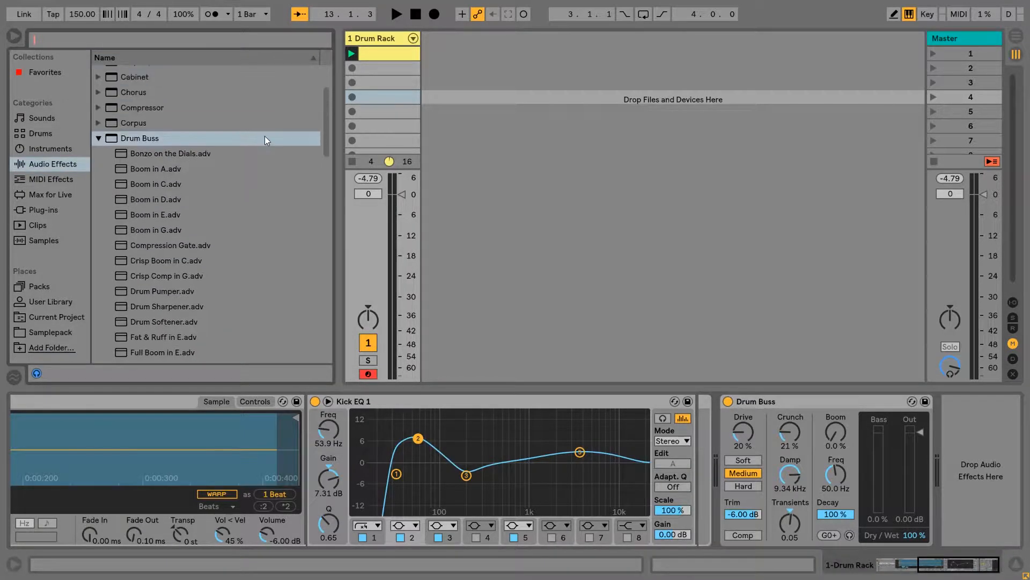
click(98, 138)
click(98, 183)
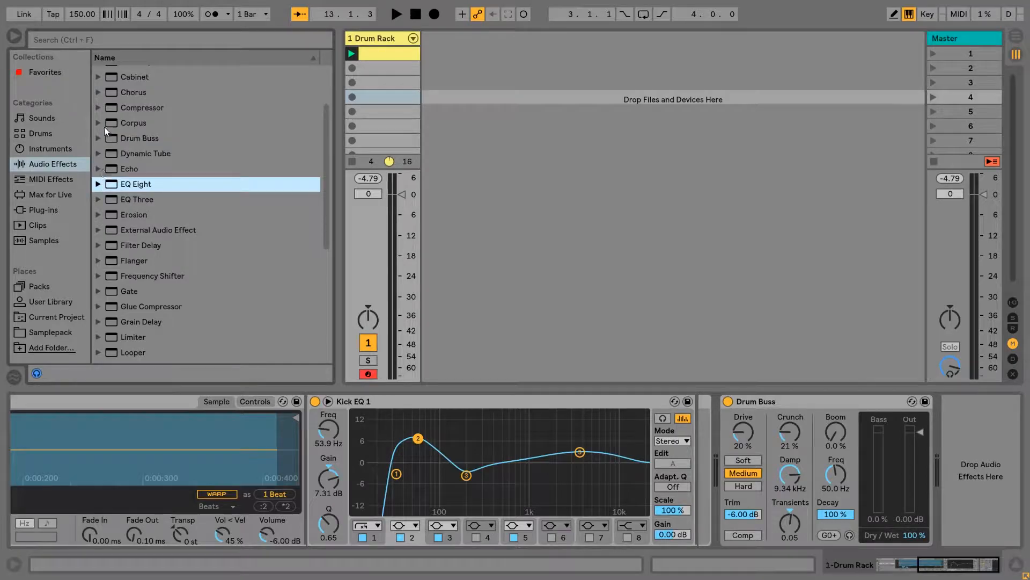
click(97, 108)
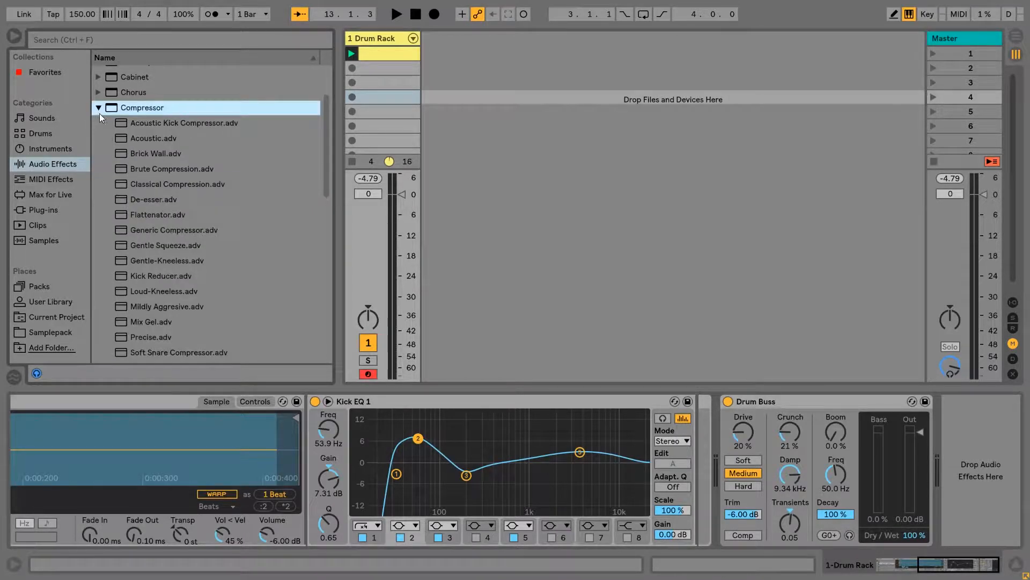
scroll(151, 123, down, 2)
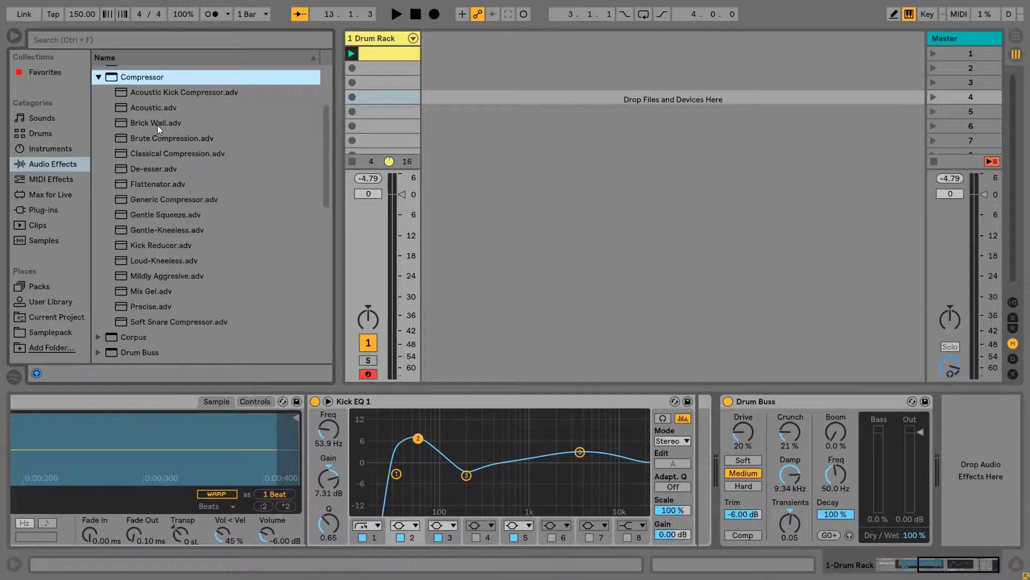
scroll(156, 124, down, 2)
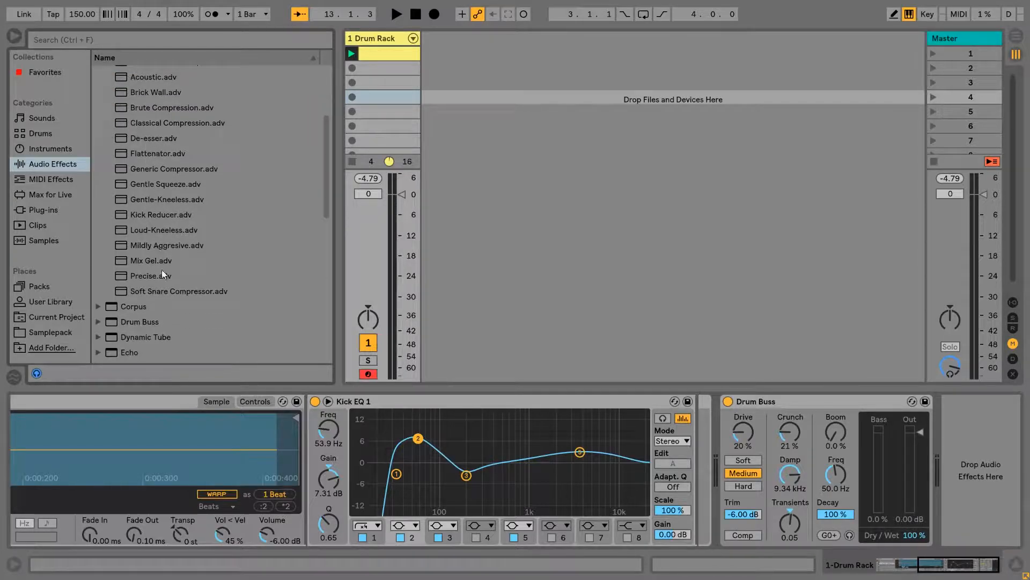
scroll(172, 107, up, 2)
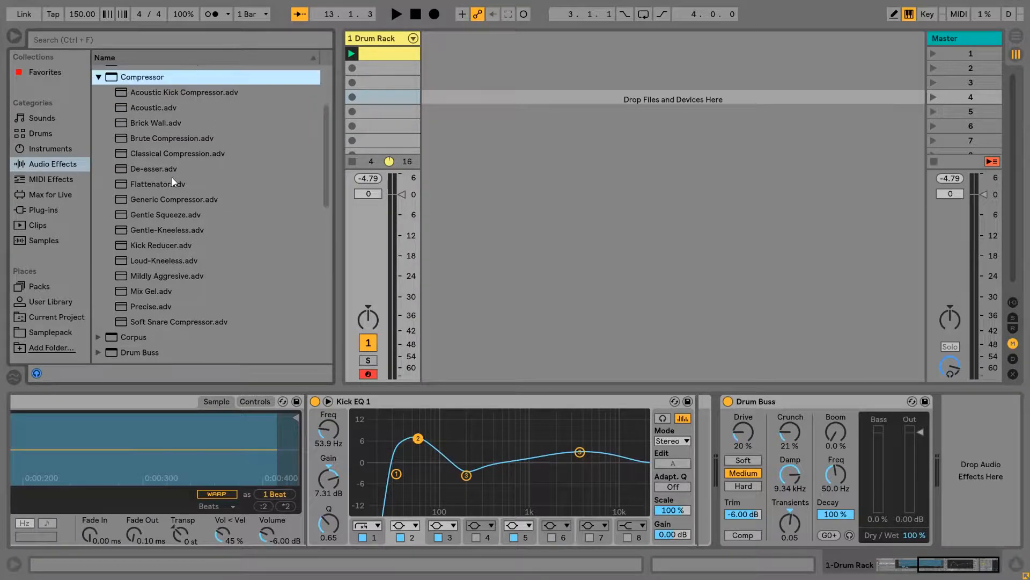
click(98, 78)
Step: Add the Glue Compressor preset Drum - Full Parallel after Drum Buss in the device chain
scroll(134, 150, down, 4)
scroll(160, 257, down, 8)
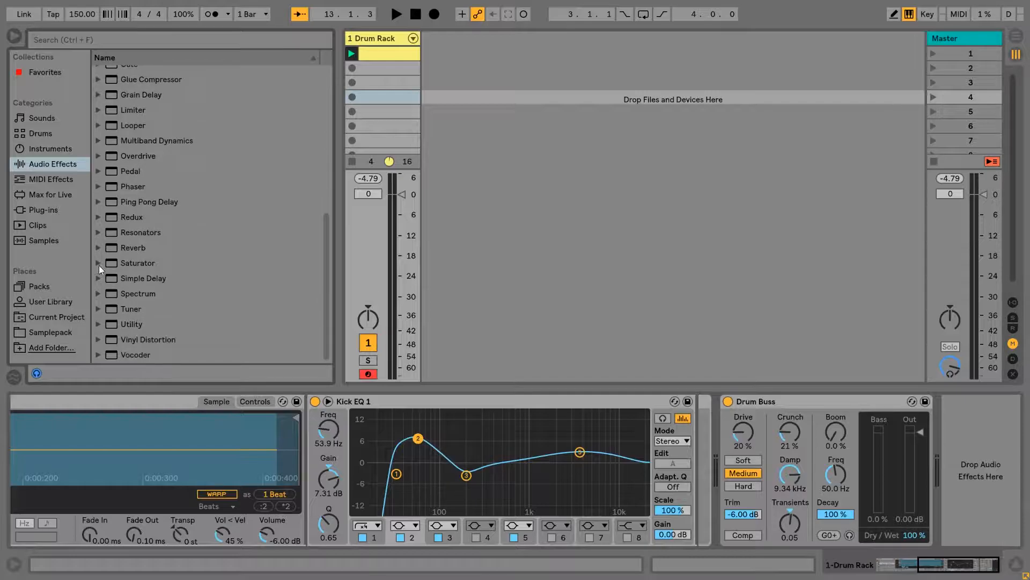
scroll(105, 207, up, 2)
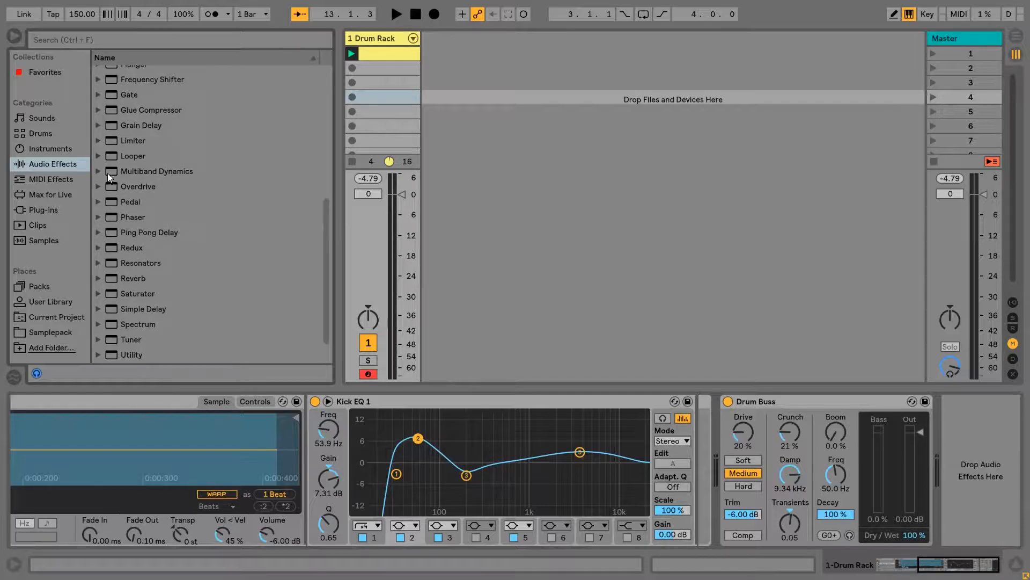
scroll(107, 177, up, 1)
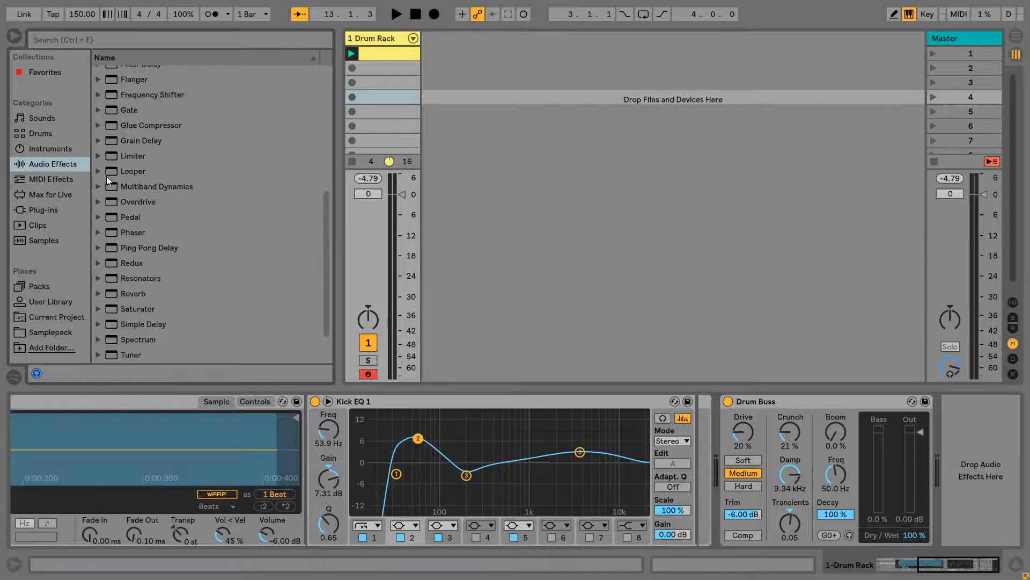
click(98, 125)
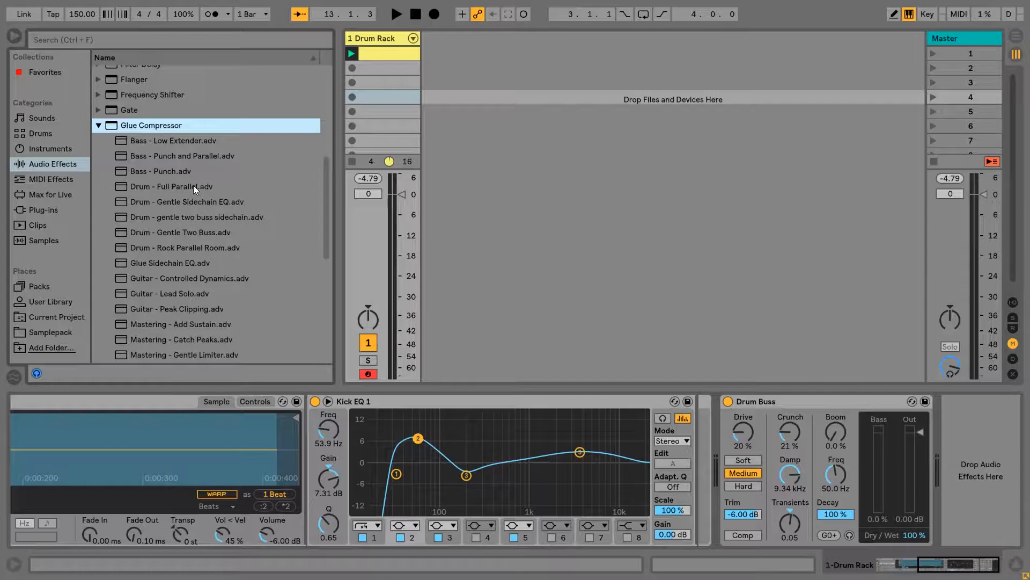
click(170, 187)
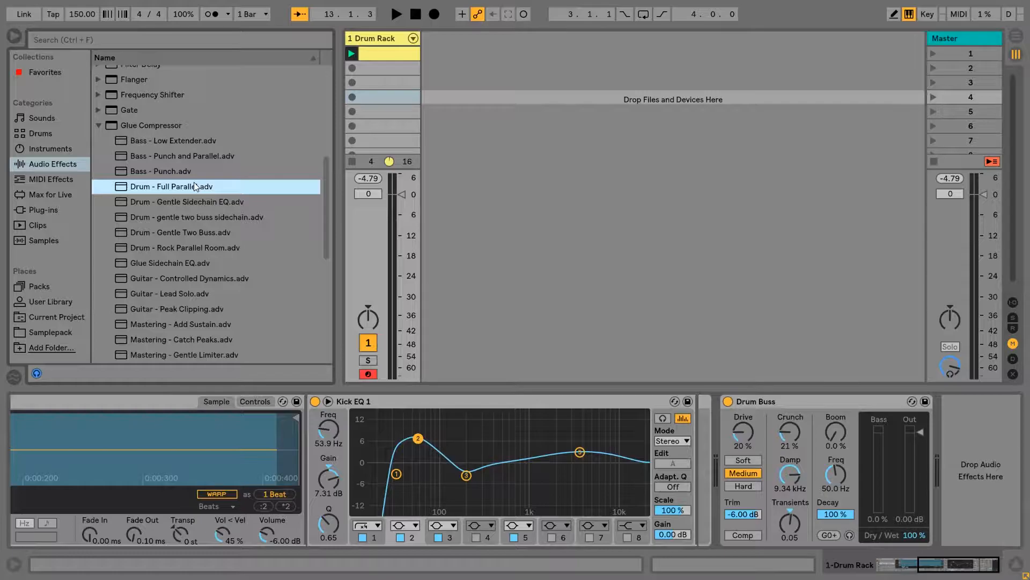
drag(290, 190, 956, 455)
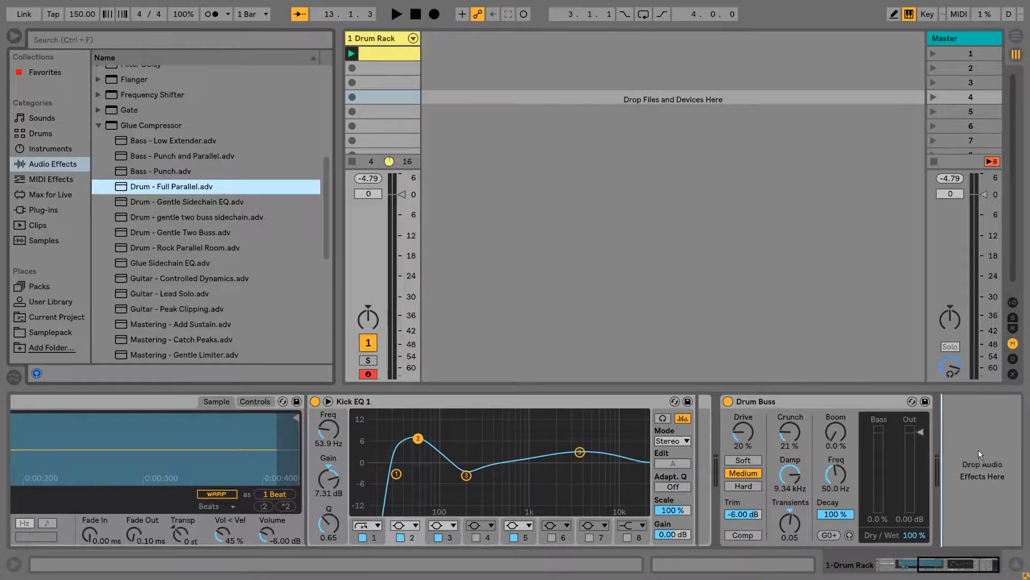
drag(976, 446, 976, 446)
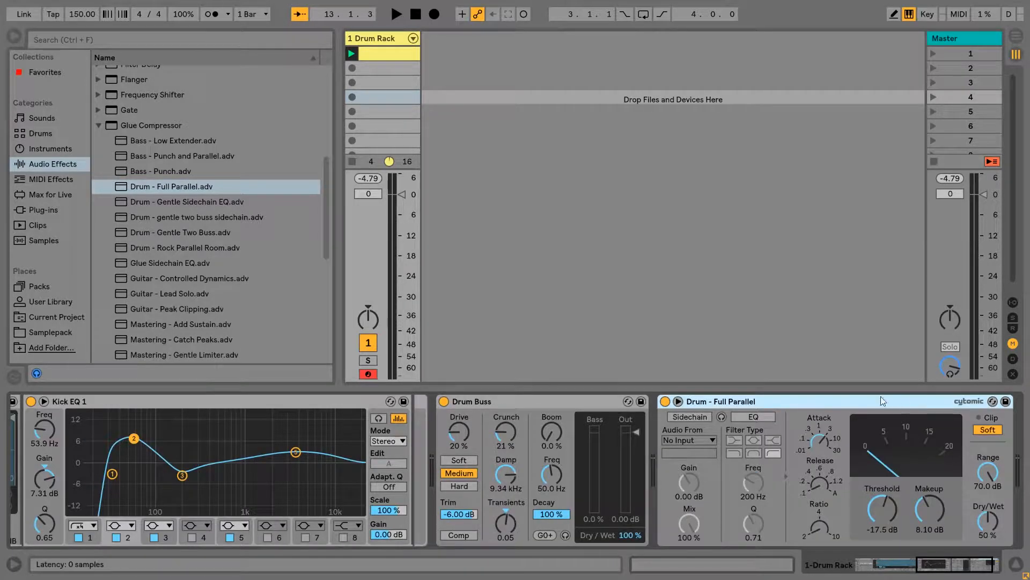
Step: Play the beat and compare the Drum - Full Parallel compressor bypassed and enabled, leaving it enabled
key(space)
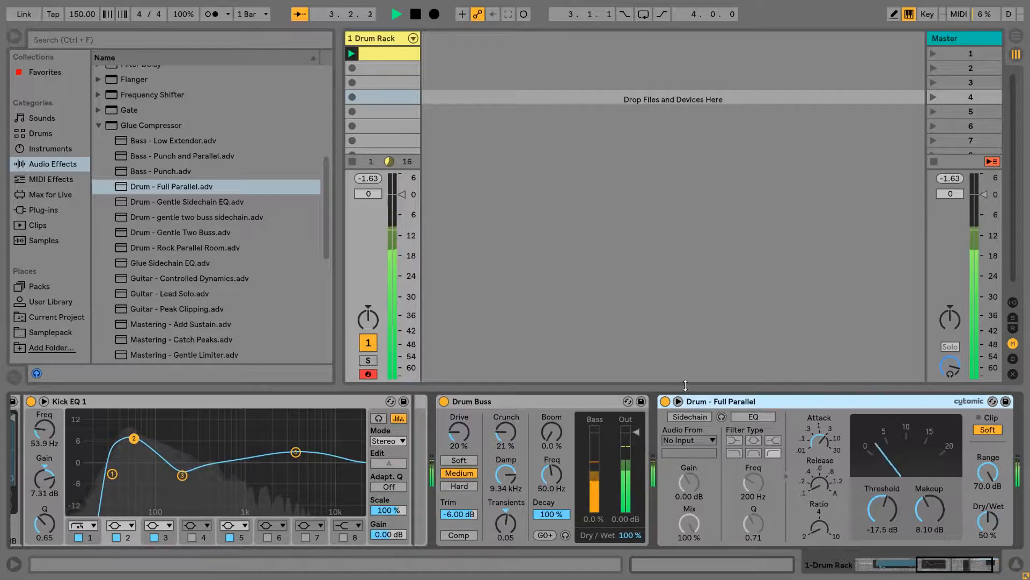
click(665, 401)
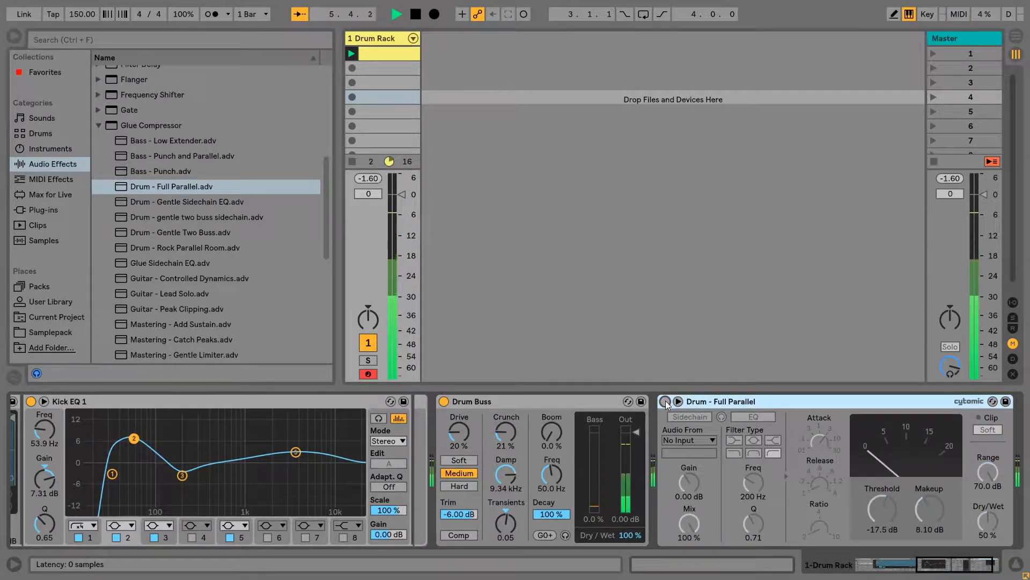
click(665, 401)
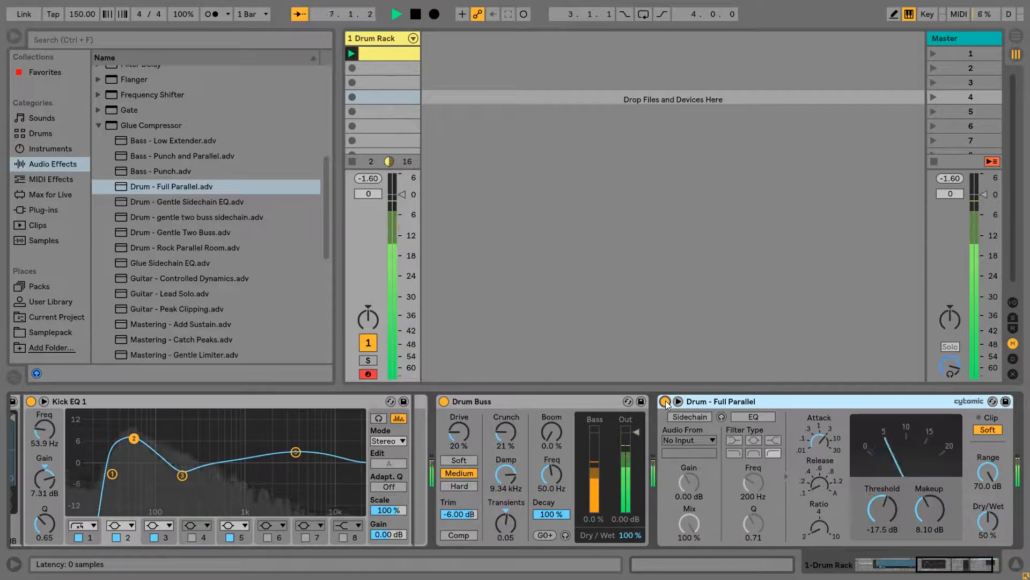
key(space)
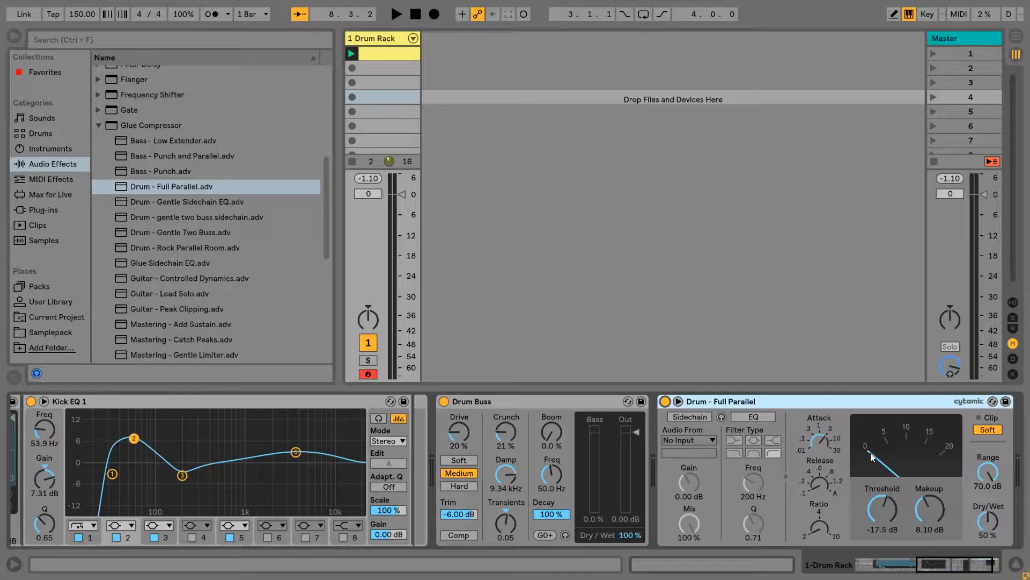
Step: Audition the Glue Compressor's Threshold at -38.7 dB and at 0 dB while the beat plays
key(space)
drag(876, 499, 876, 565)
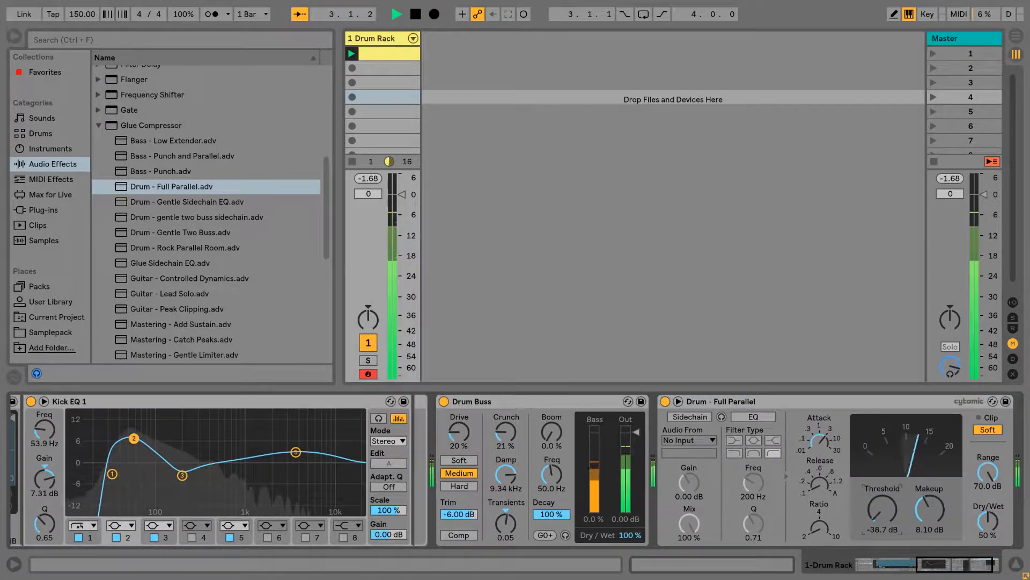
key(space)
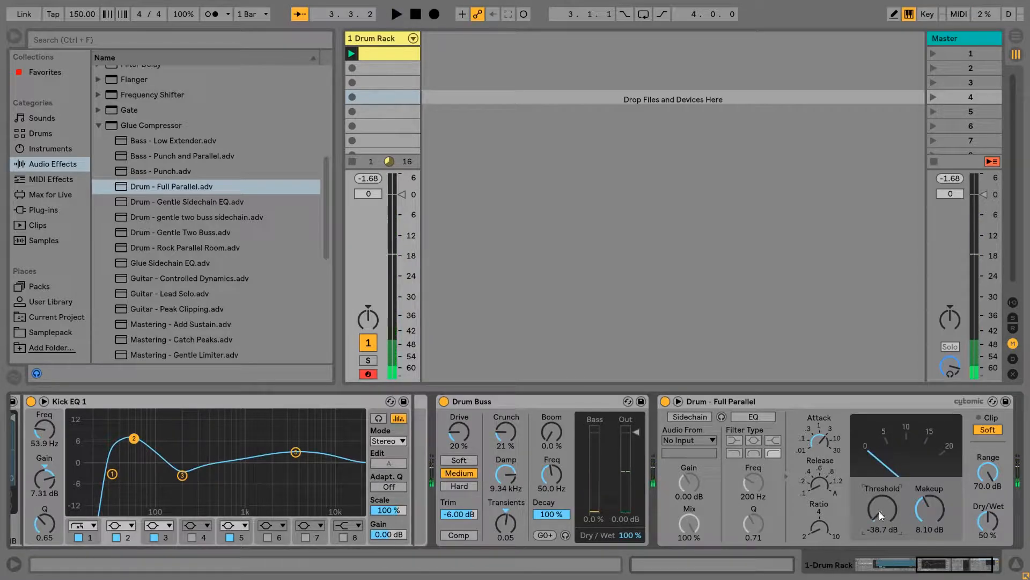
key(space)
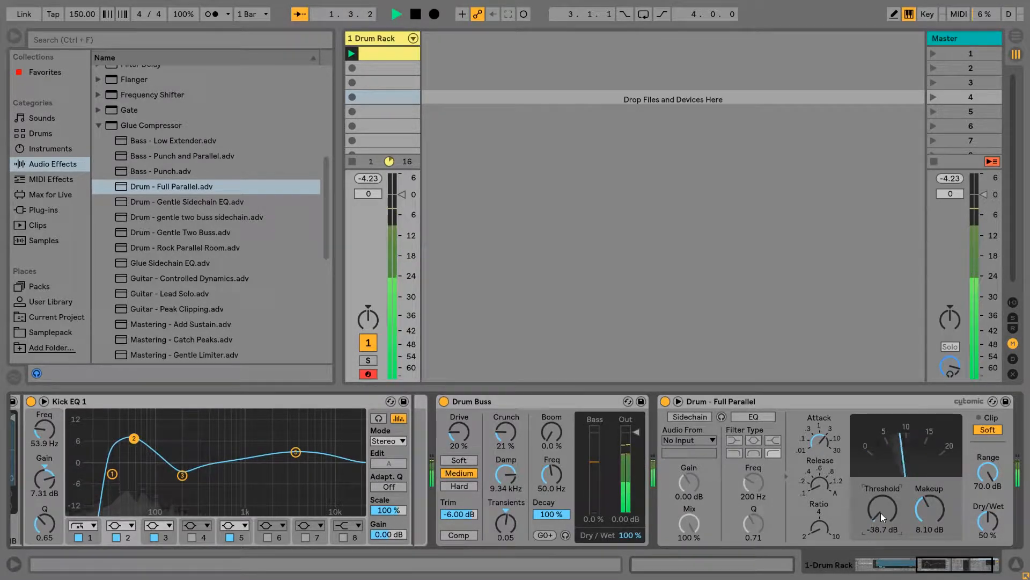
drag(881, 511, 881, 394)
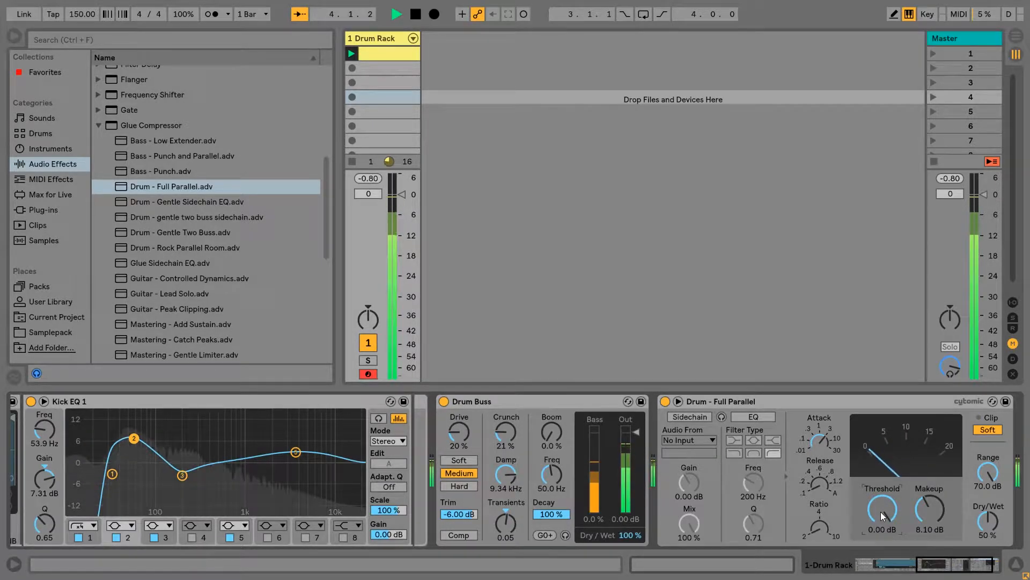
key(space)
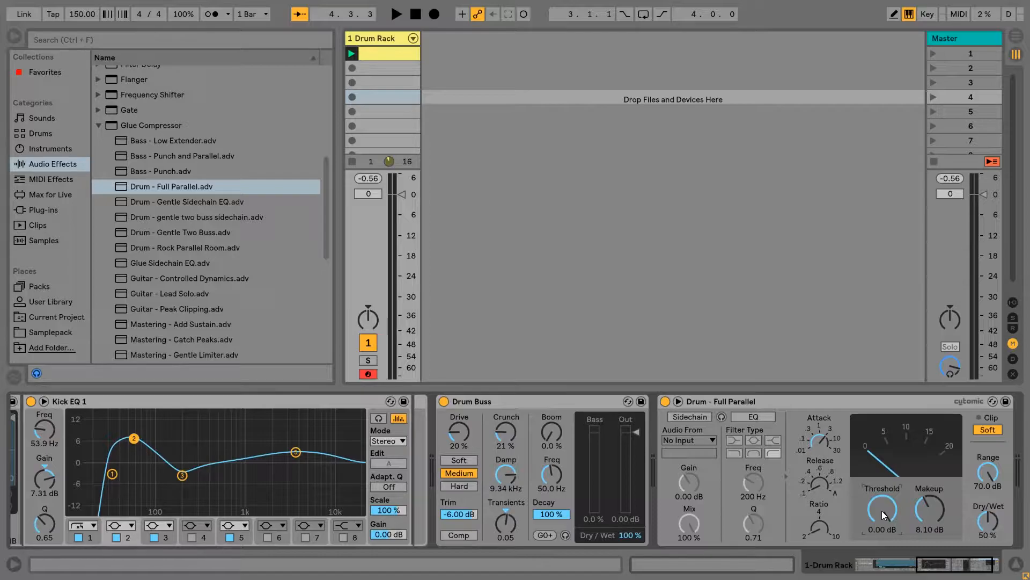
Step: Set the Glue Compressor's Threshold to -17.5 dB while the beat plays, and stop playback
key(space)
drag(881, 511, 882, 573)
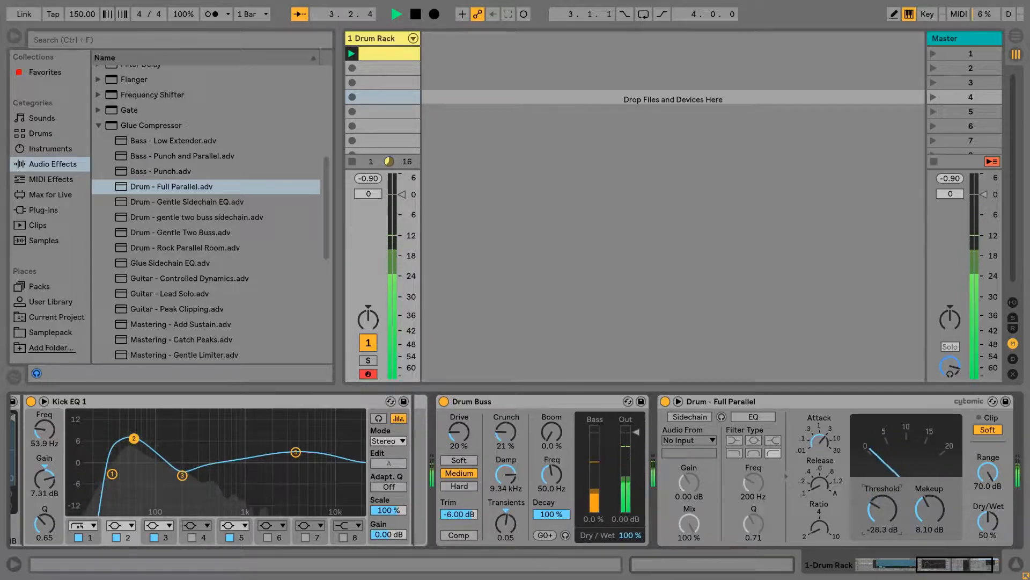
mouse_move(882, 509)
mouse_down()
mouse_move(882, 536)
mouse_move(882, 491)
mouse_up()
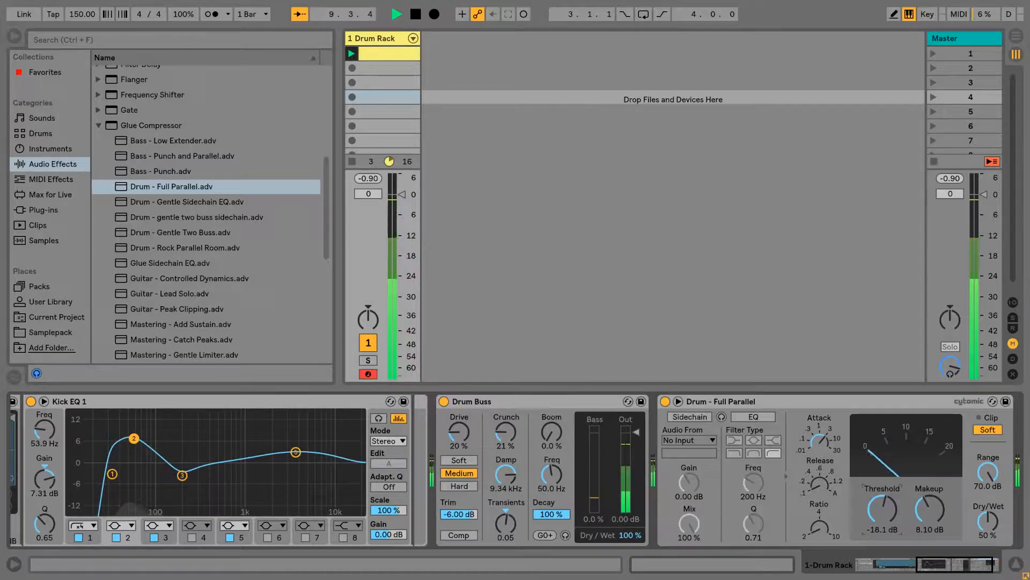
mouse_move(882, 508)
mouse_down()
mouse_move(882, 498)
mouse_move(882, 507)
mouse_up()
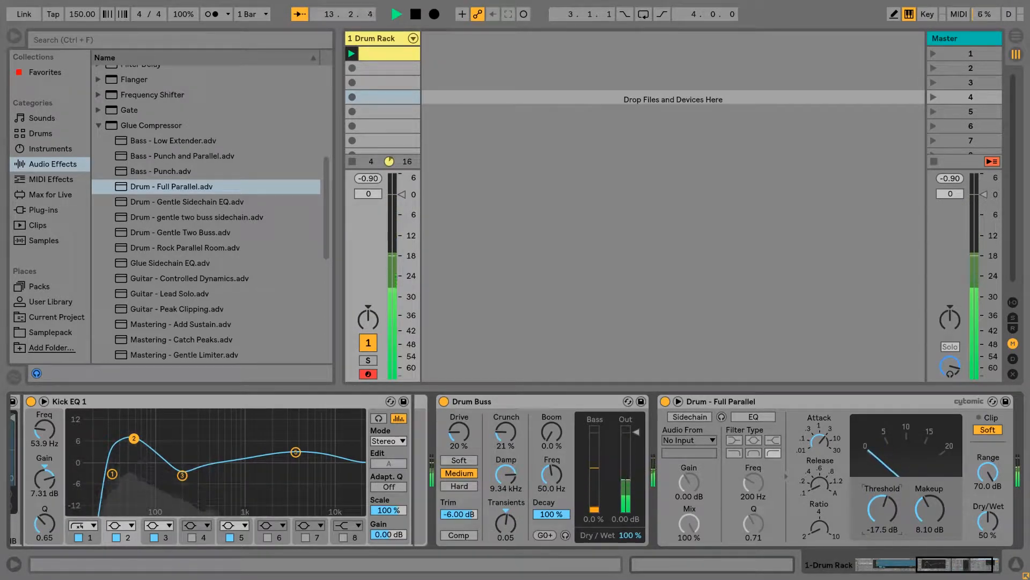
key(space)
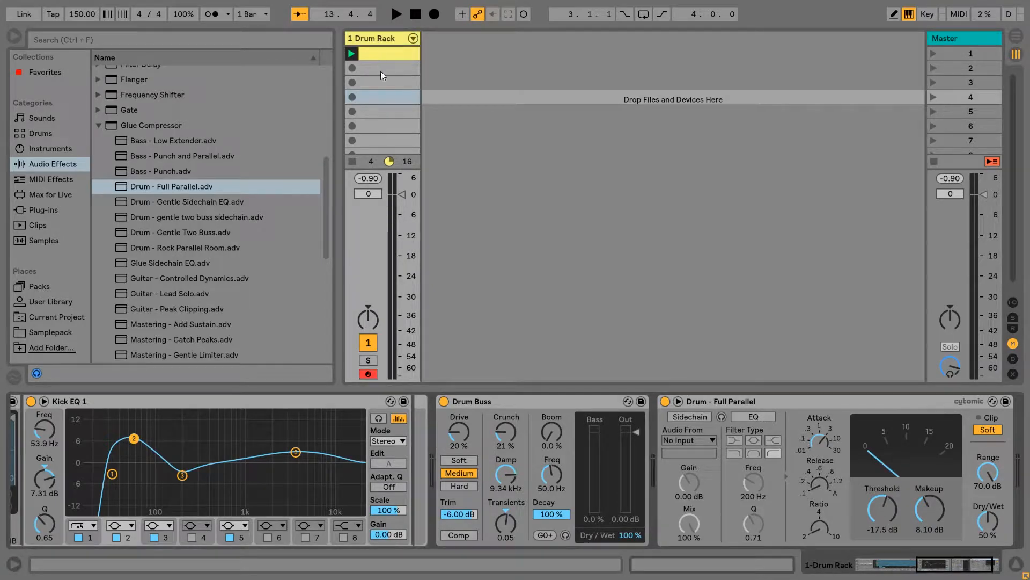
Step: Open the drum clip's MIDI notes, play the processed beat for reference, and stop playback
double_click(381, 52)
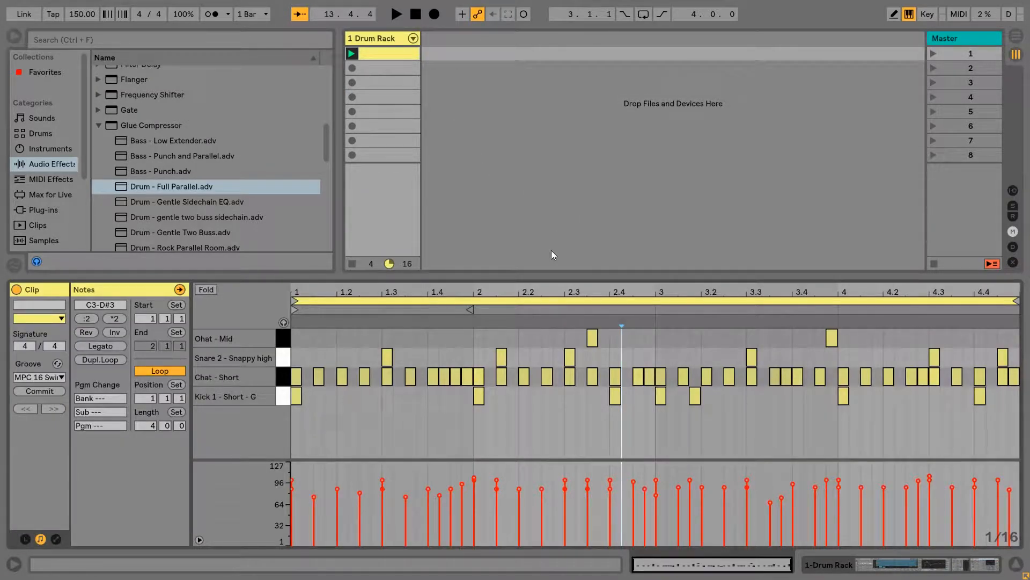
key(space)
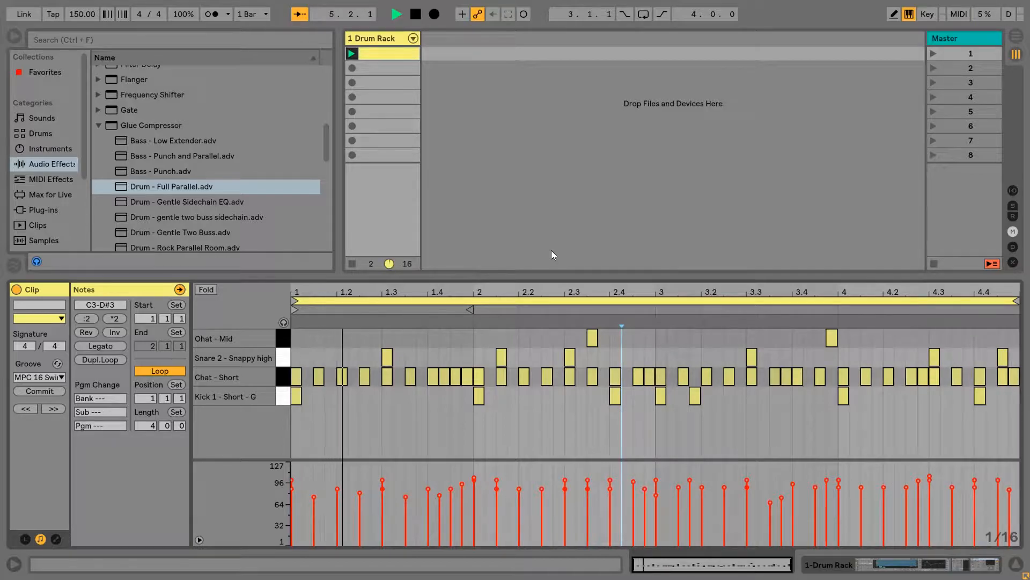
key(space)
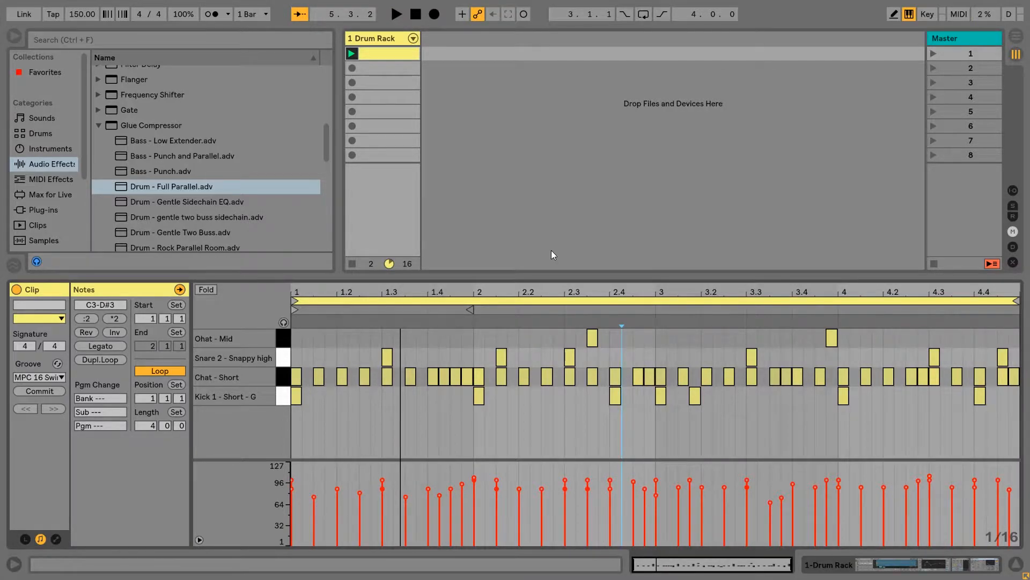
Step: Bypass the Glue Compressor, Drum Buss, and the kick, closed-hat, snare and open-hat chain EQs for a dry comparison
click(370, 37)
click(665, 401)
click(444, 401)
click(30, 401)
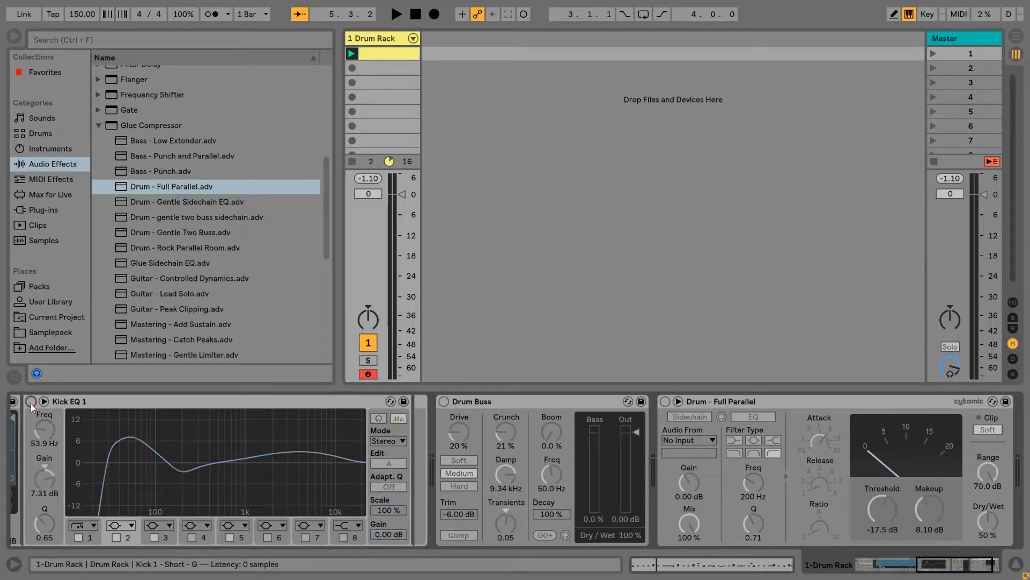
drag(927, 568, 848, 565)
click(110, 455)
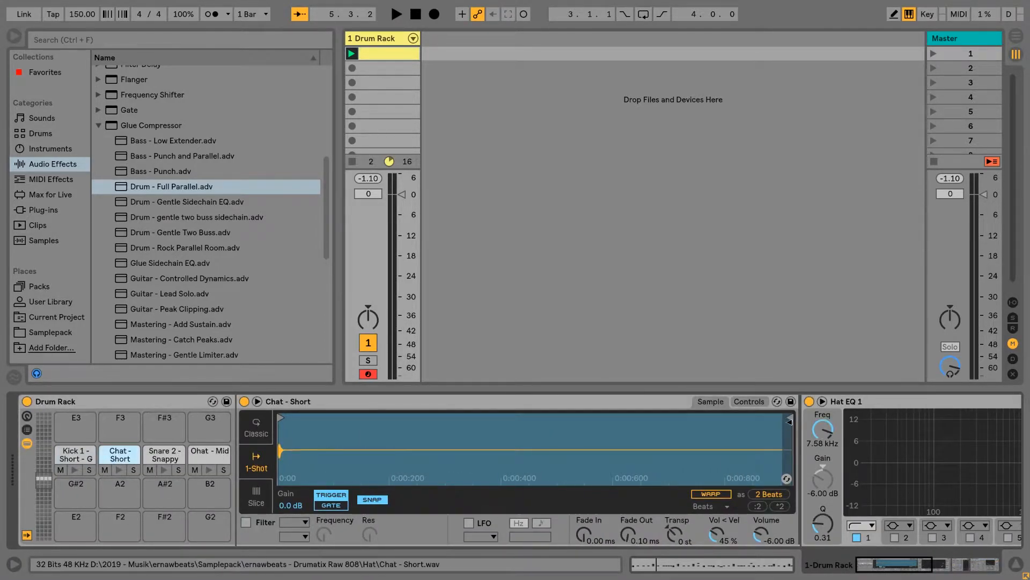
click(155, 456)
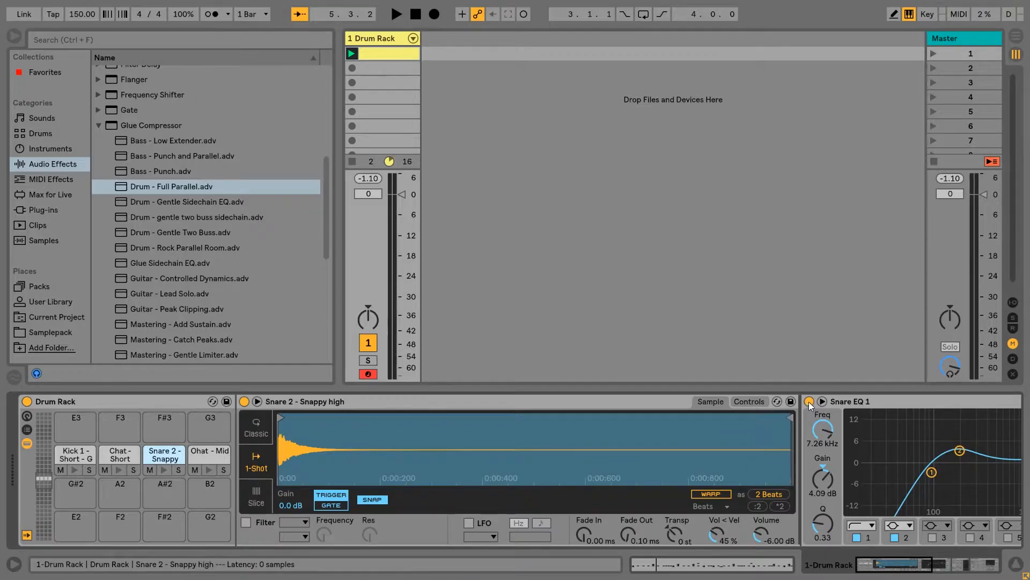
click(201, 450)
Step: Play the unprocessed beat and re-enable the open-hat, snare, closed-hat and kick chain EQs while it plays
key(space)
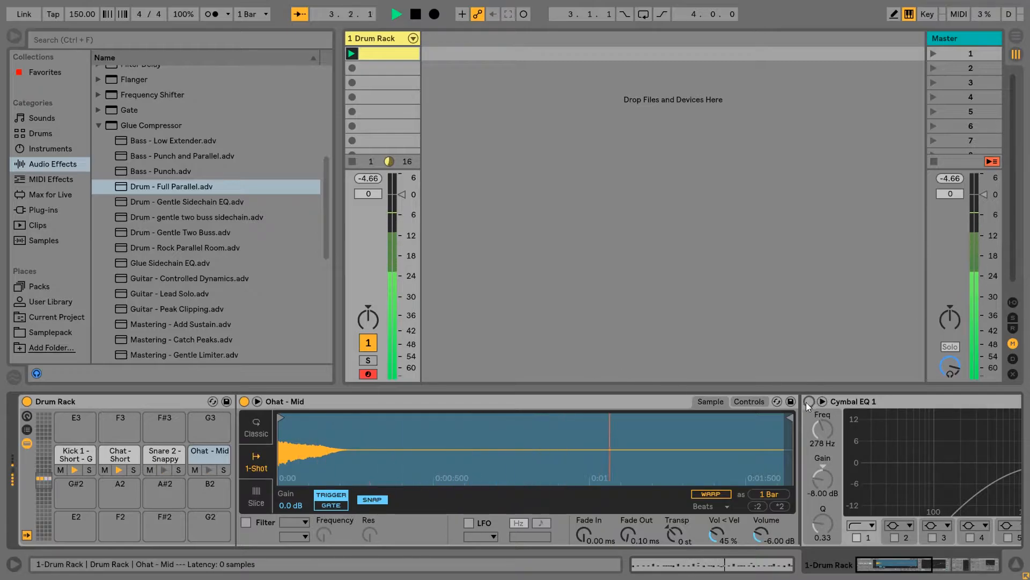
click(156, 454)
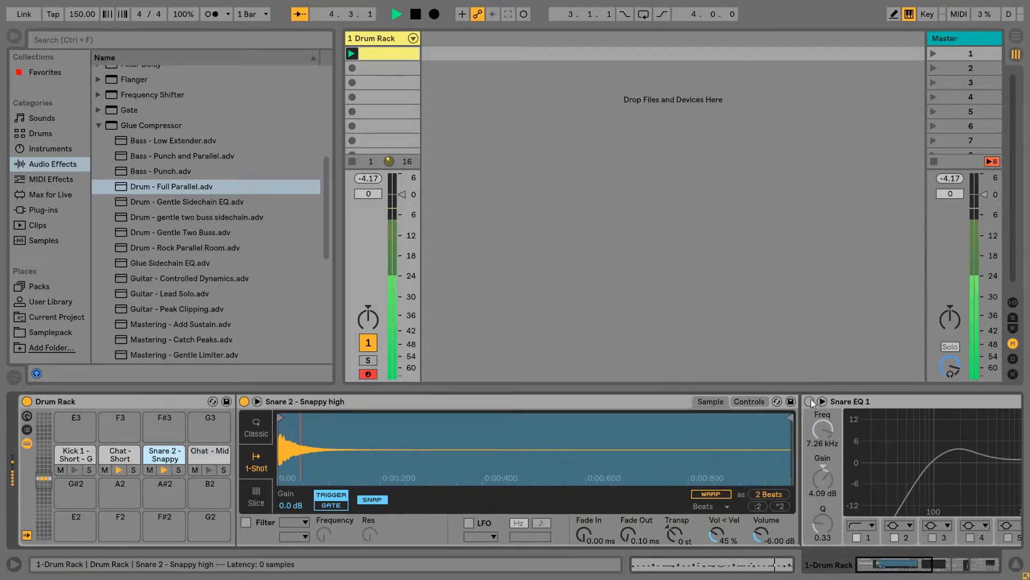
click(121, 454)
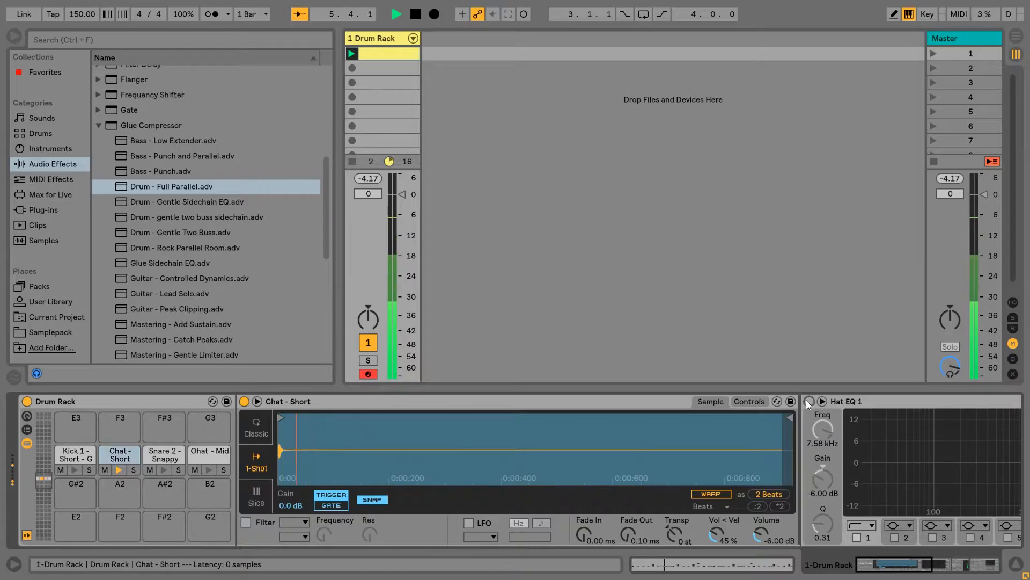
click(61, 447)
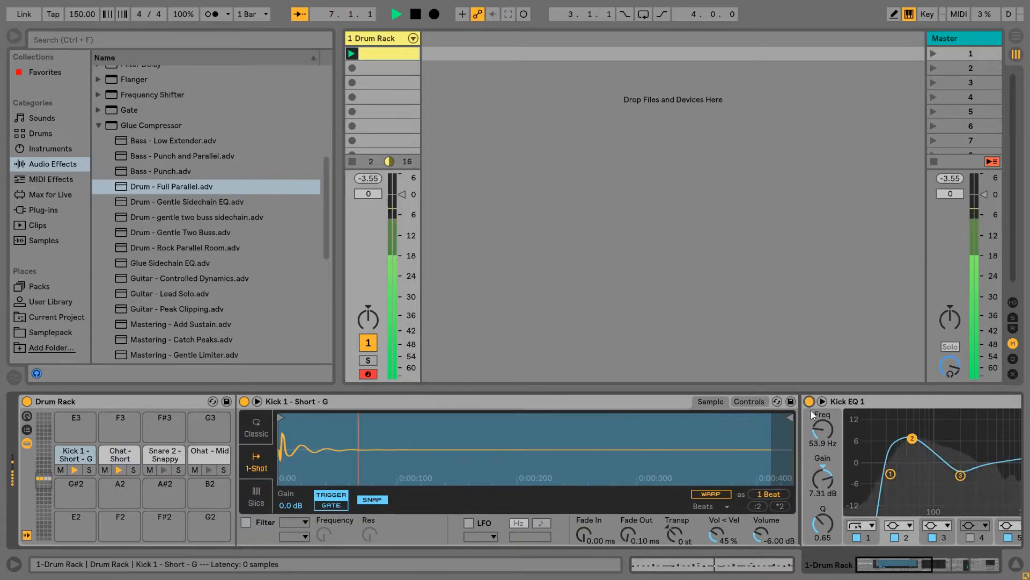
Step: Re-enable Drum Buss and the Drum - Full Parallel compressor while the beat plays, listen to the full chain, and stop playback
drag(891, 564, 957, 563)
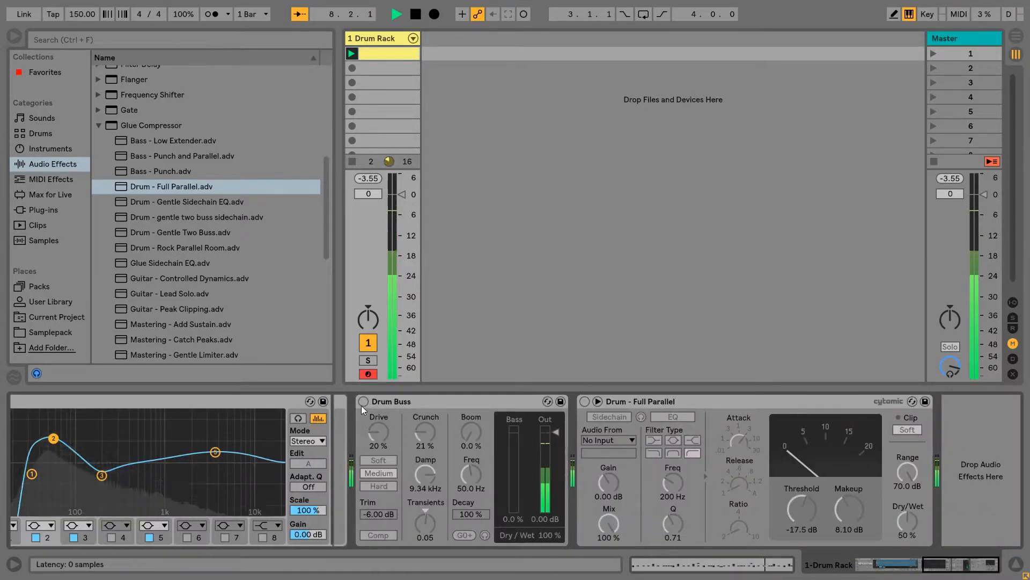
click(584, 402)
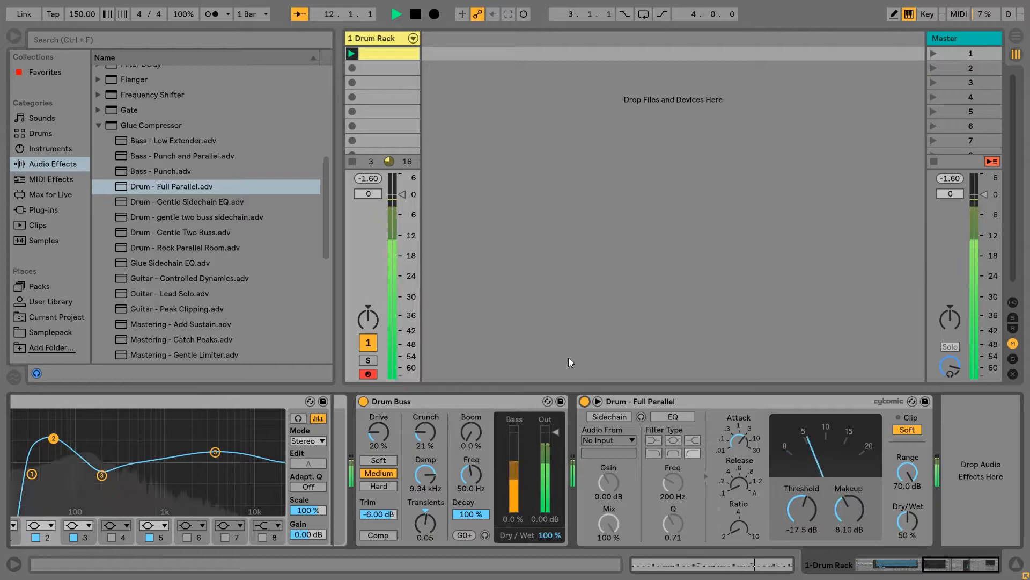
key(space)
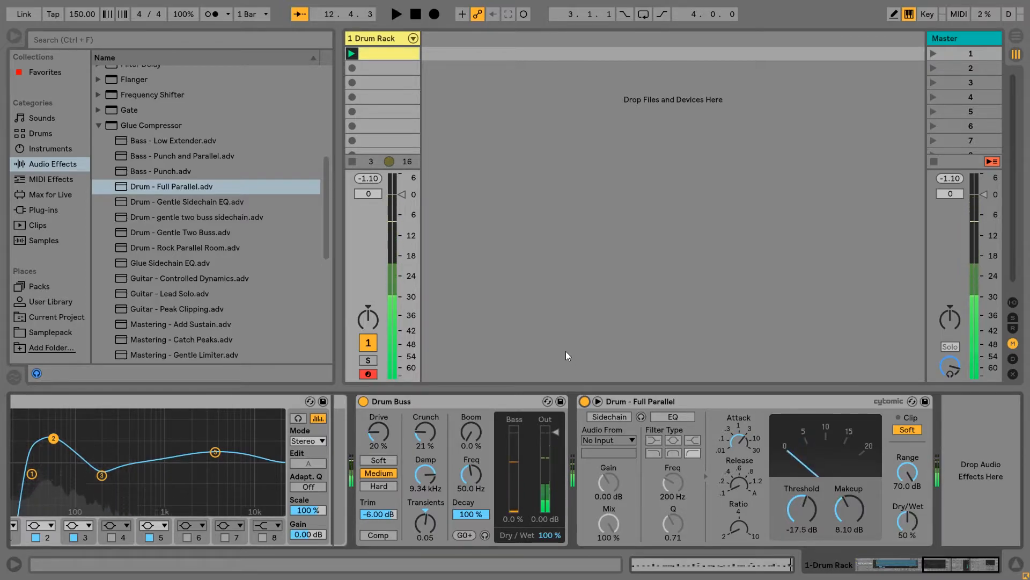